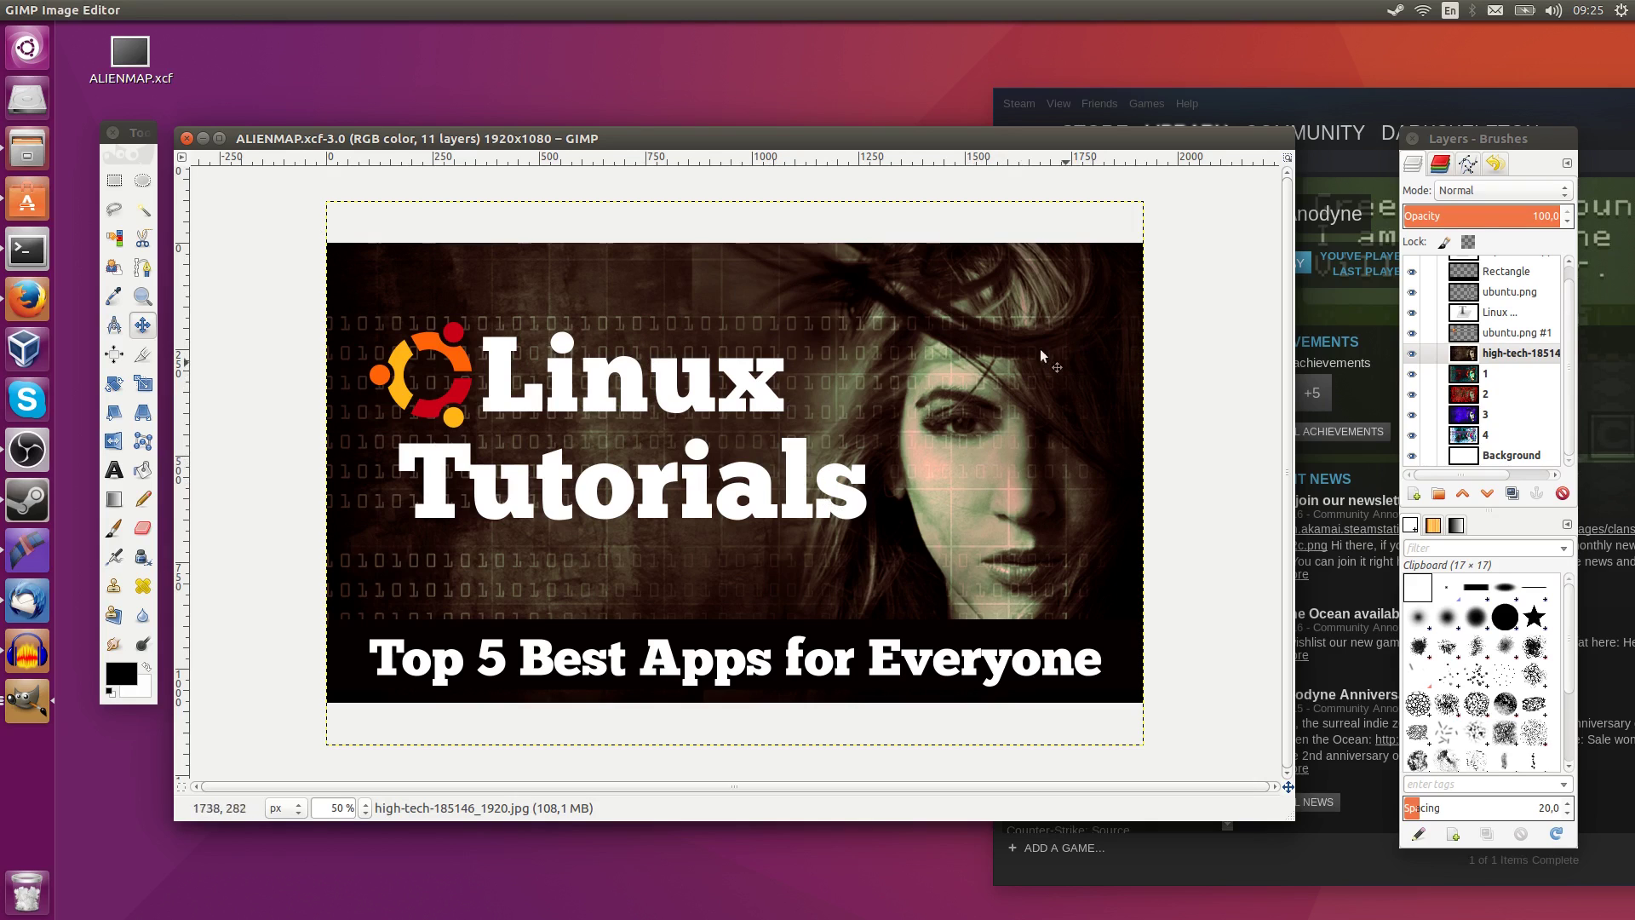
Step: Open Colors > Map > Alien Map for the high-tech-185146 layer and place its dialog right of the canvas
click(315, 10)
mouse_move(356, 299)
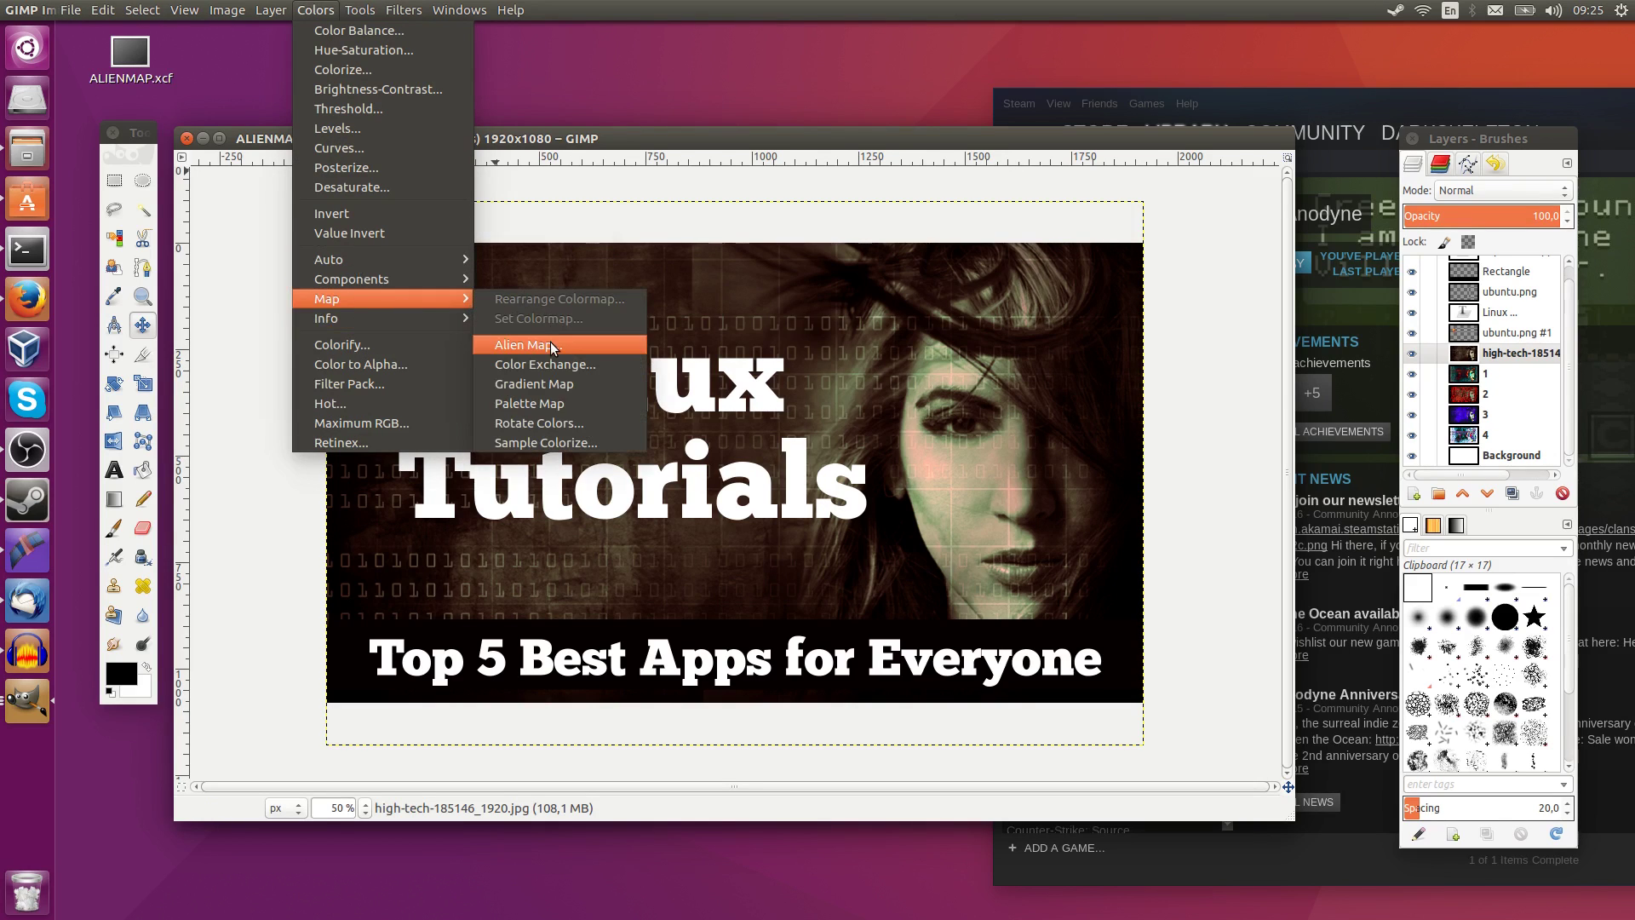
click(524, 345)
drag(770, 215, 1094, 377)
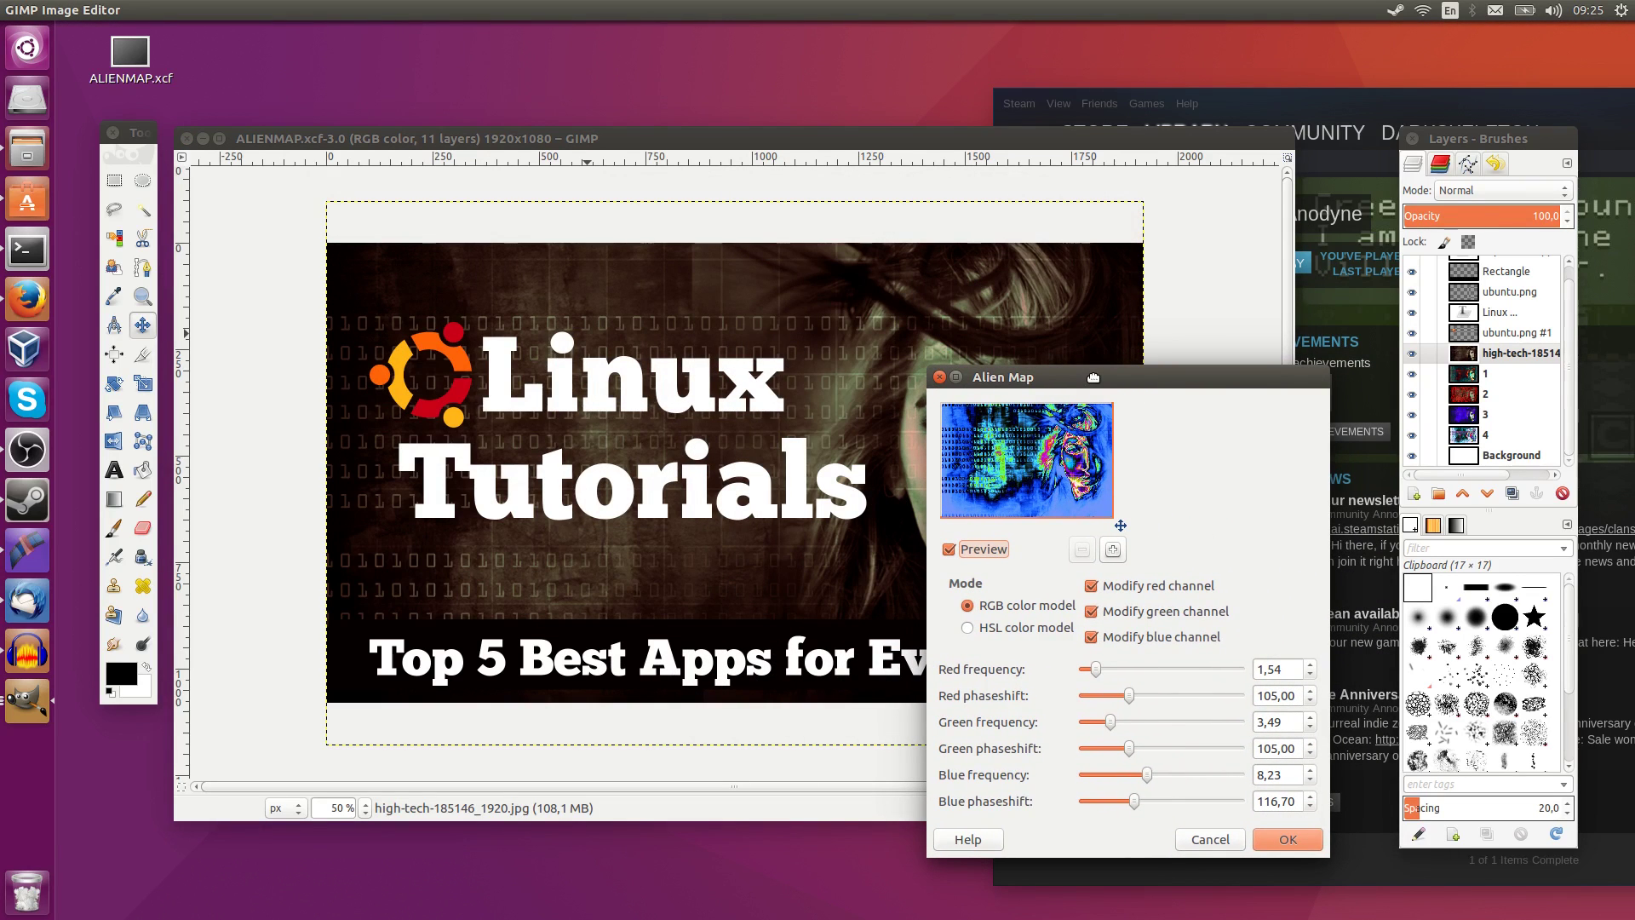
drag(1093, 377, 1094, 376)
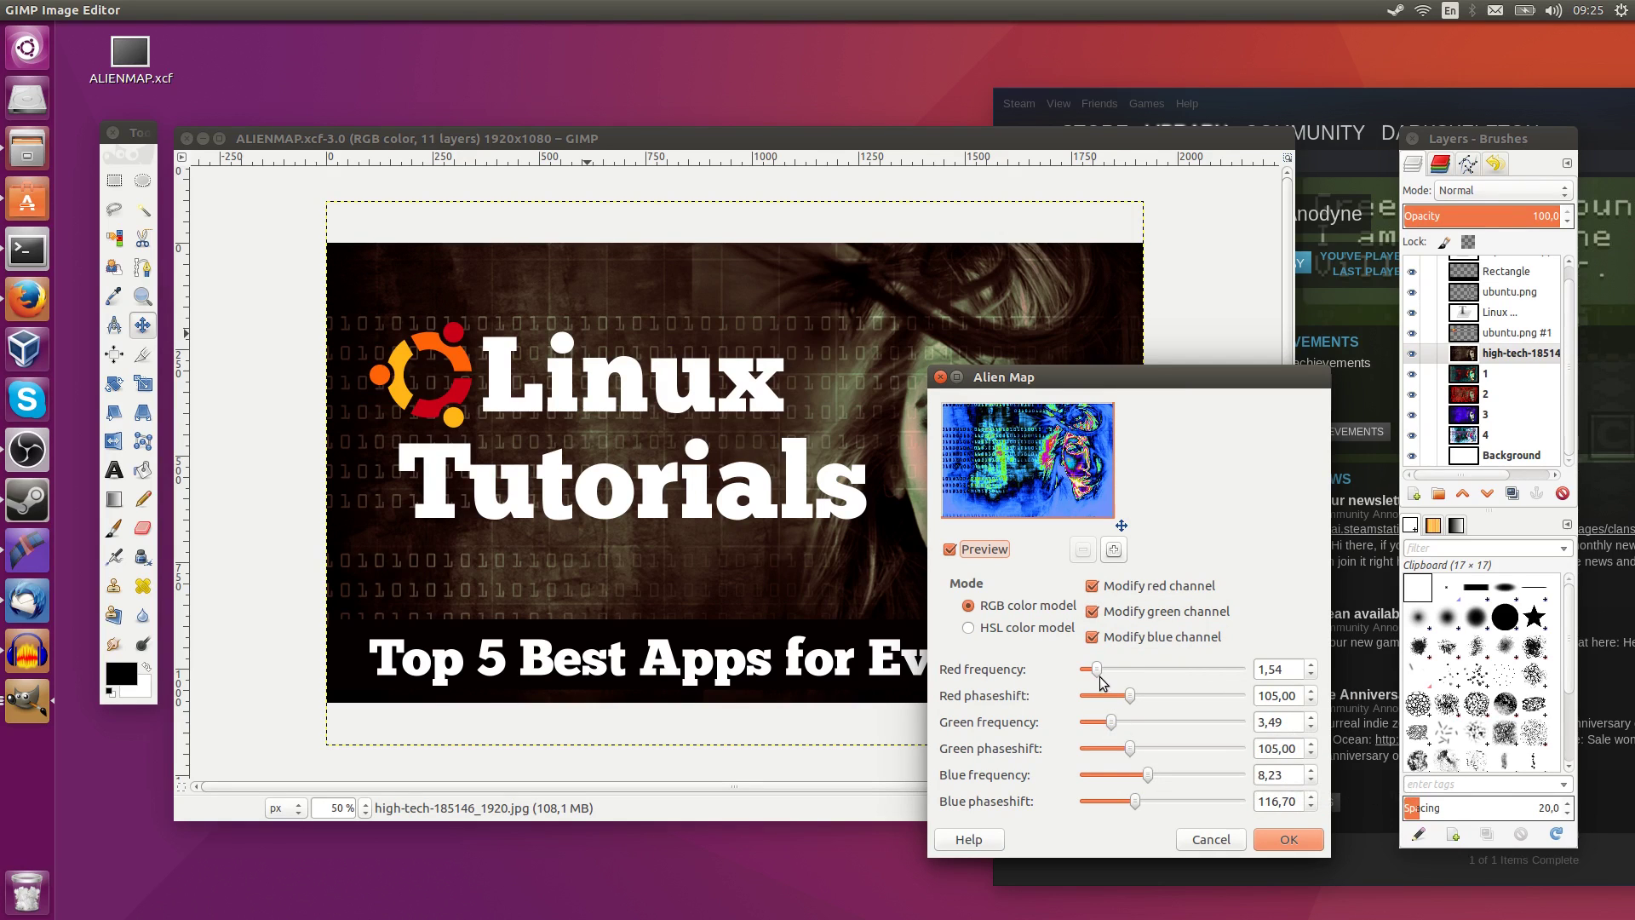
Step: Try high red, green and blue frequencies around 15,93 and 13,64, then pull them back down
drag(1098, 672, 1216, 673)
drag(1111, 722, 1207, 719)
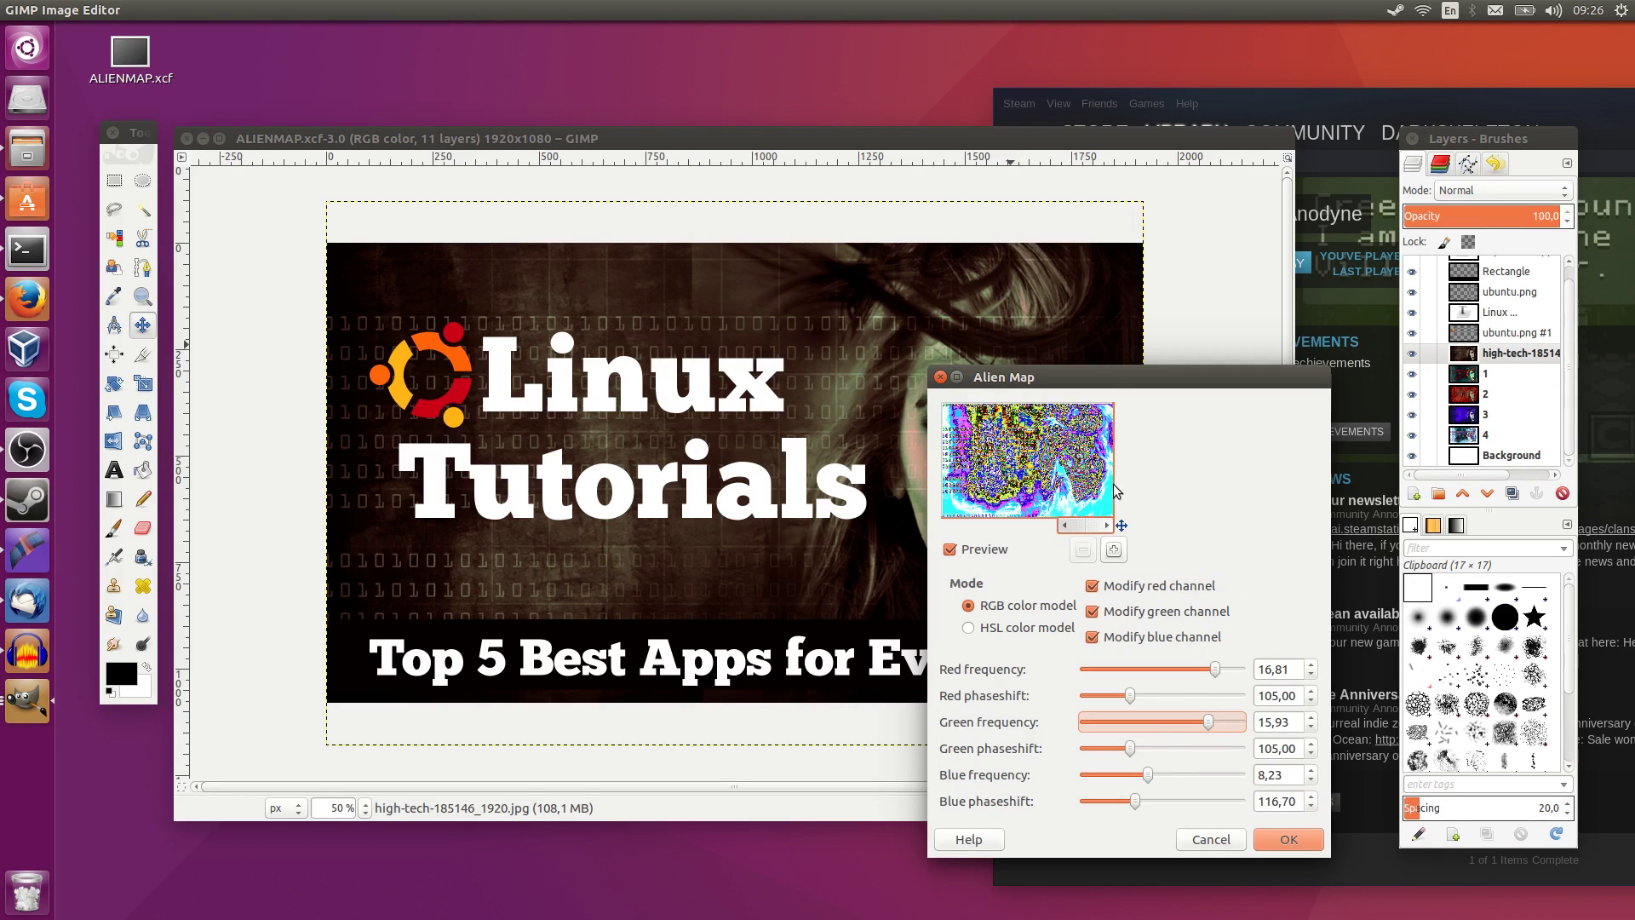
mouse_move(1118, 409)
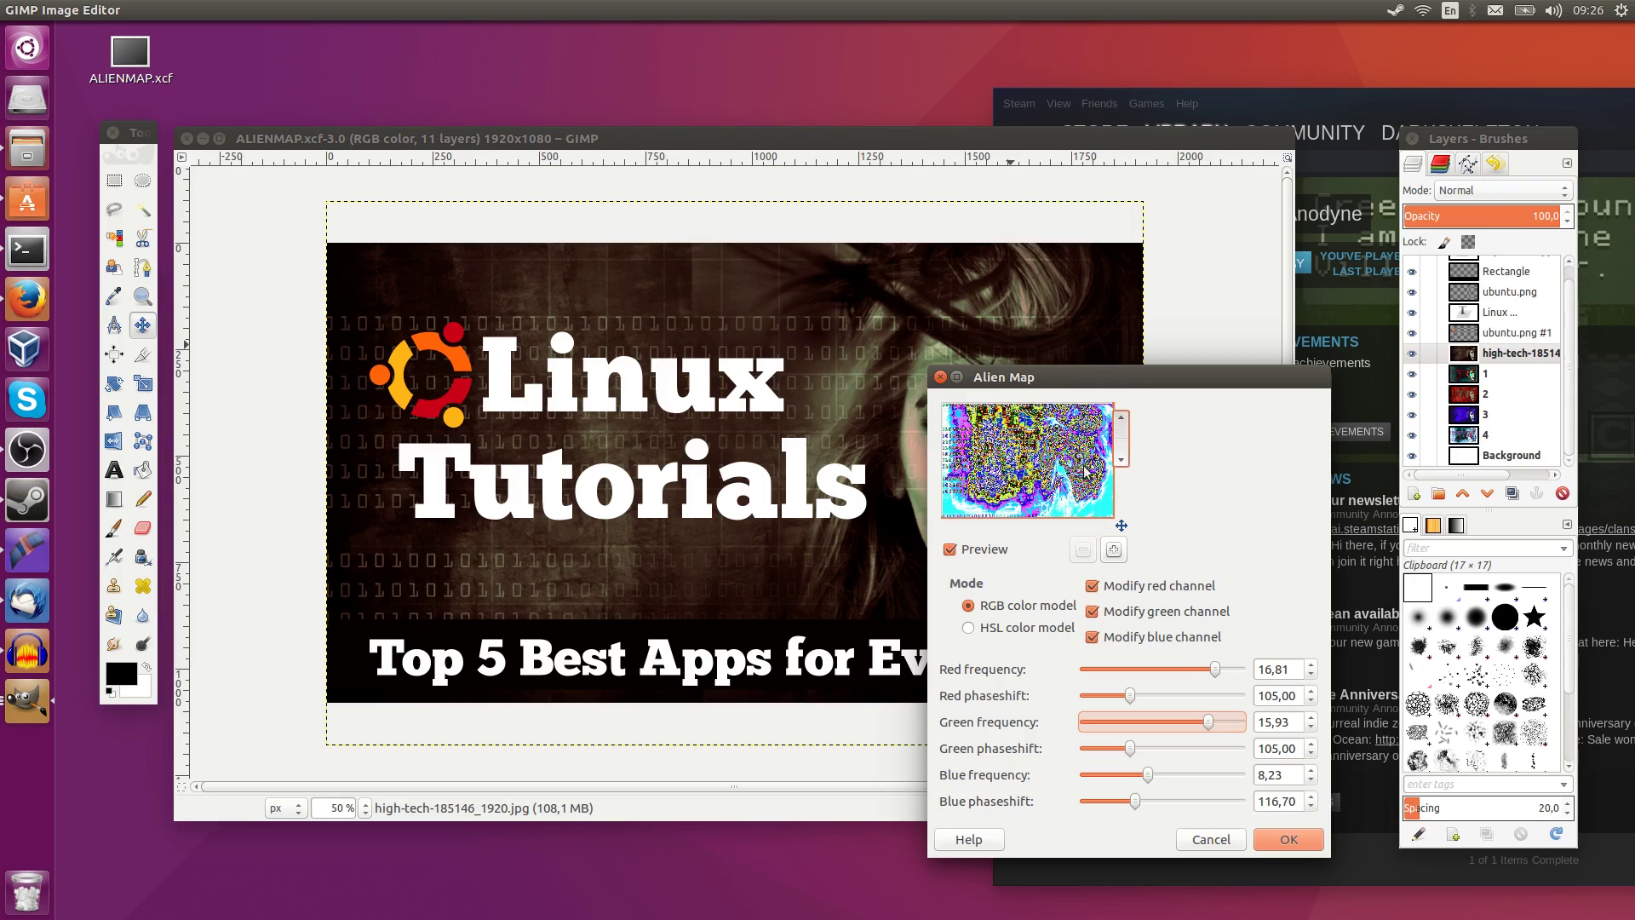
drag(1160, 773, 1113, 779)
drag(1208, 723, 1114, 731)
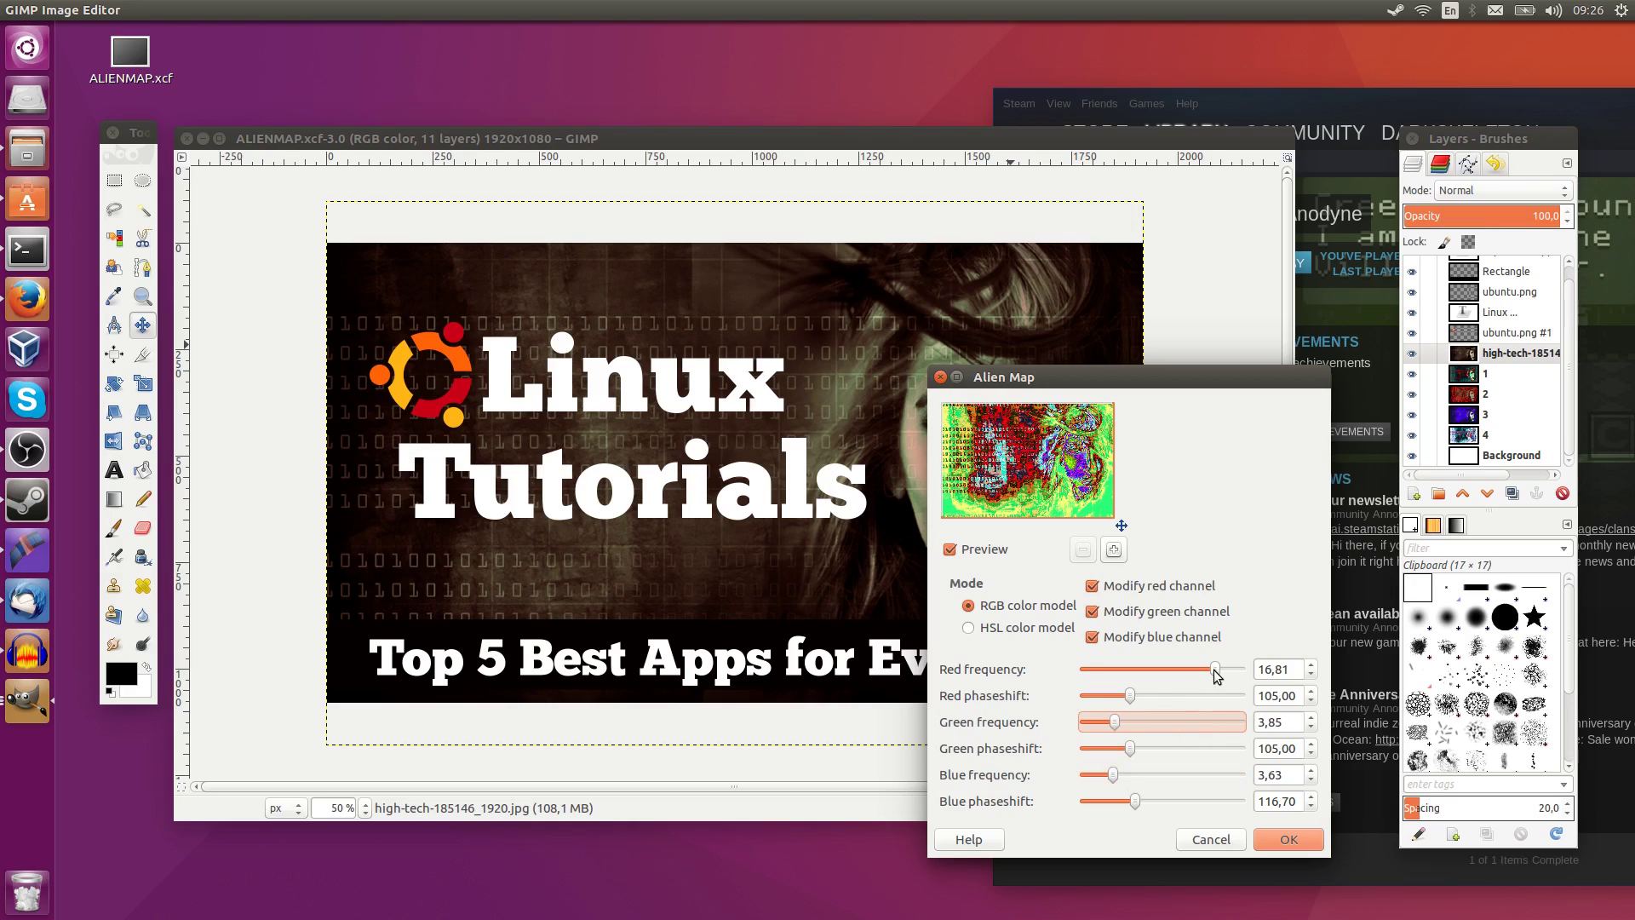
drag(1215, 669, 1105, 675)
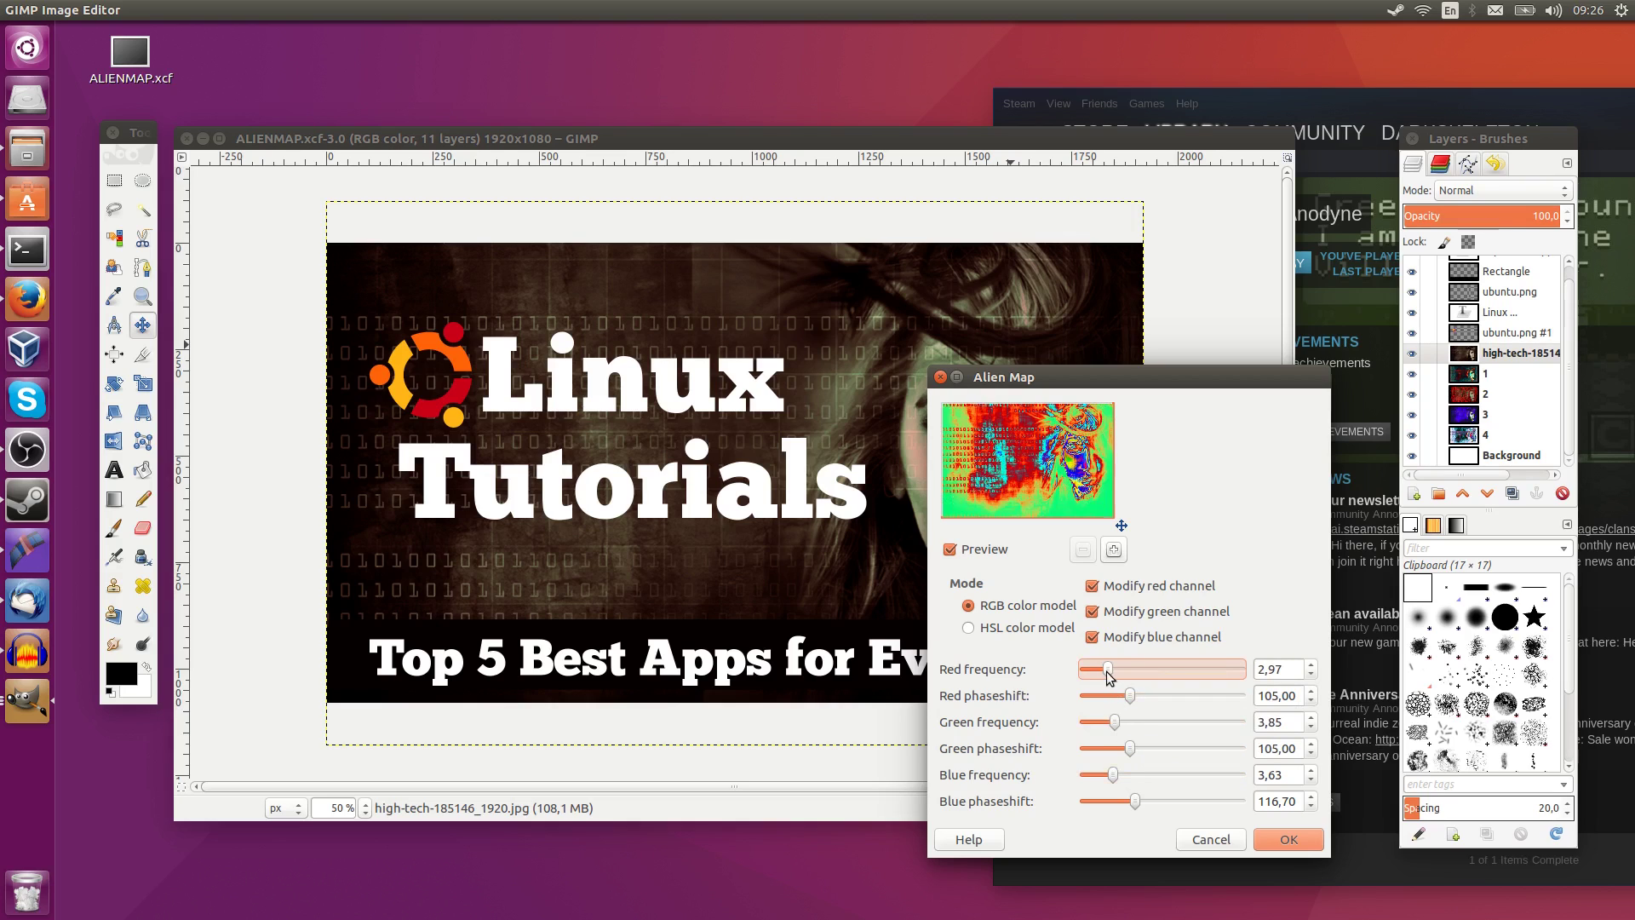
Step: Fine-tune the frequencies to Red 2,75, Green 2,97 and Blue 3,41
drag(1108, 674, 1105, 674)
drag(1118, 734, 1108, 734)
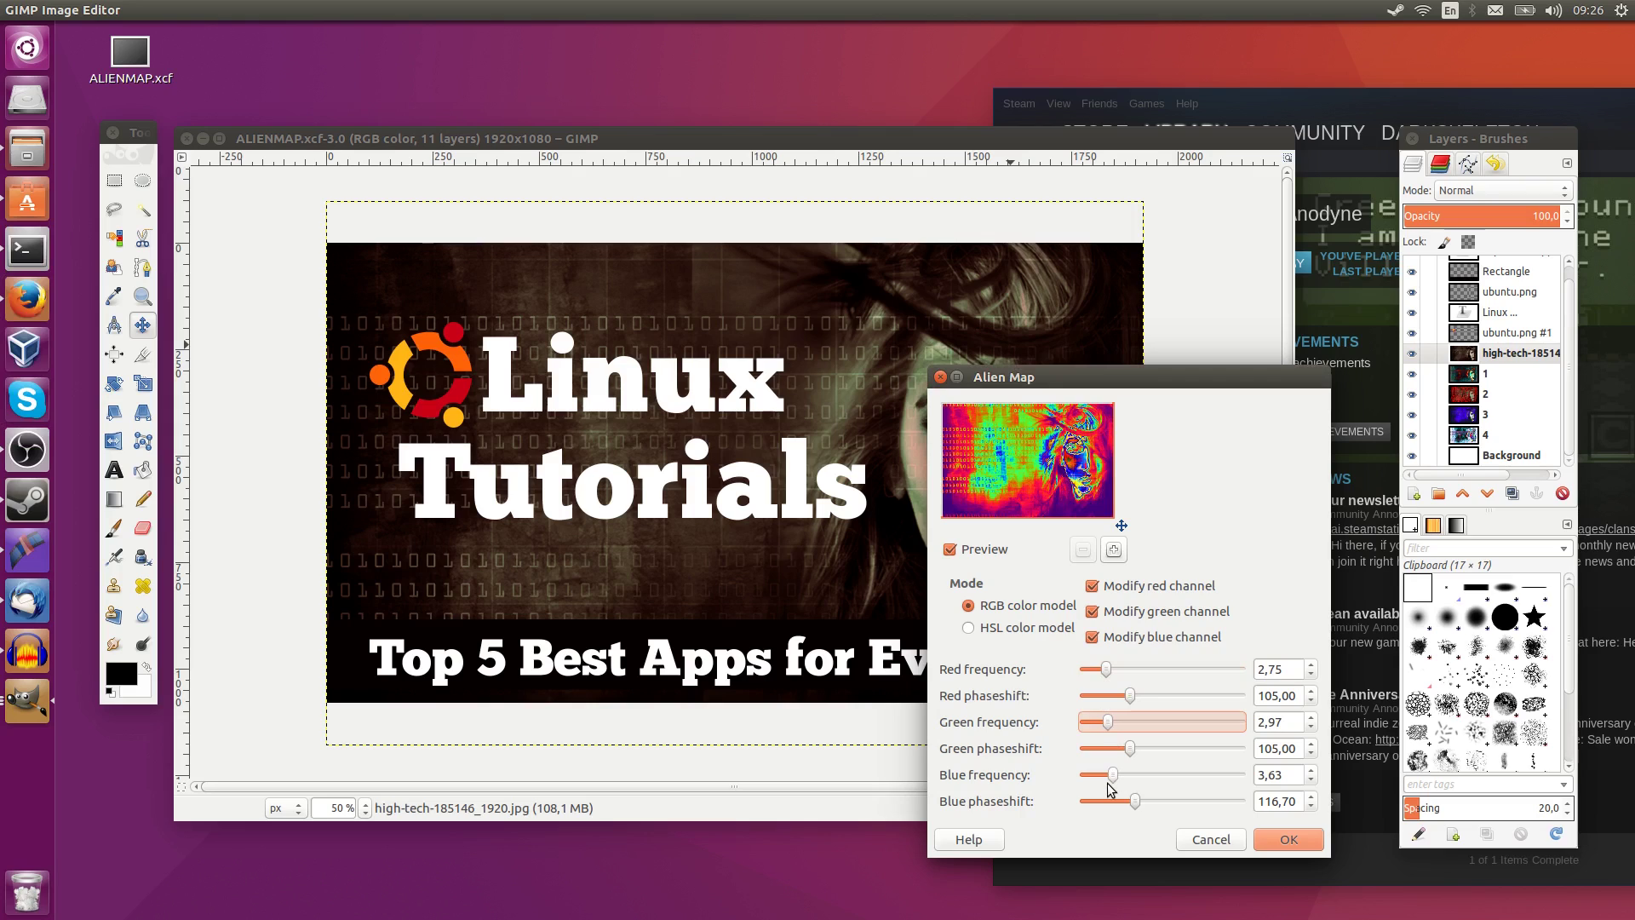
drag(1113, 776, 1110, 777)
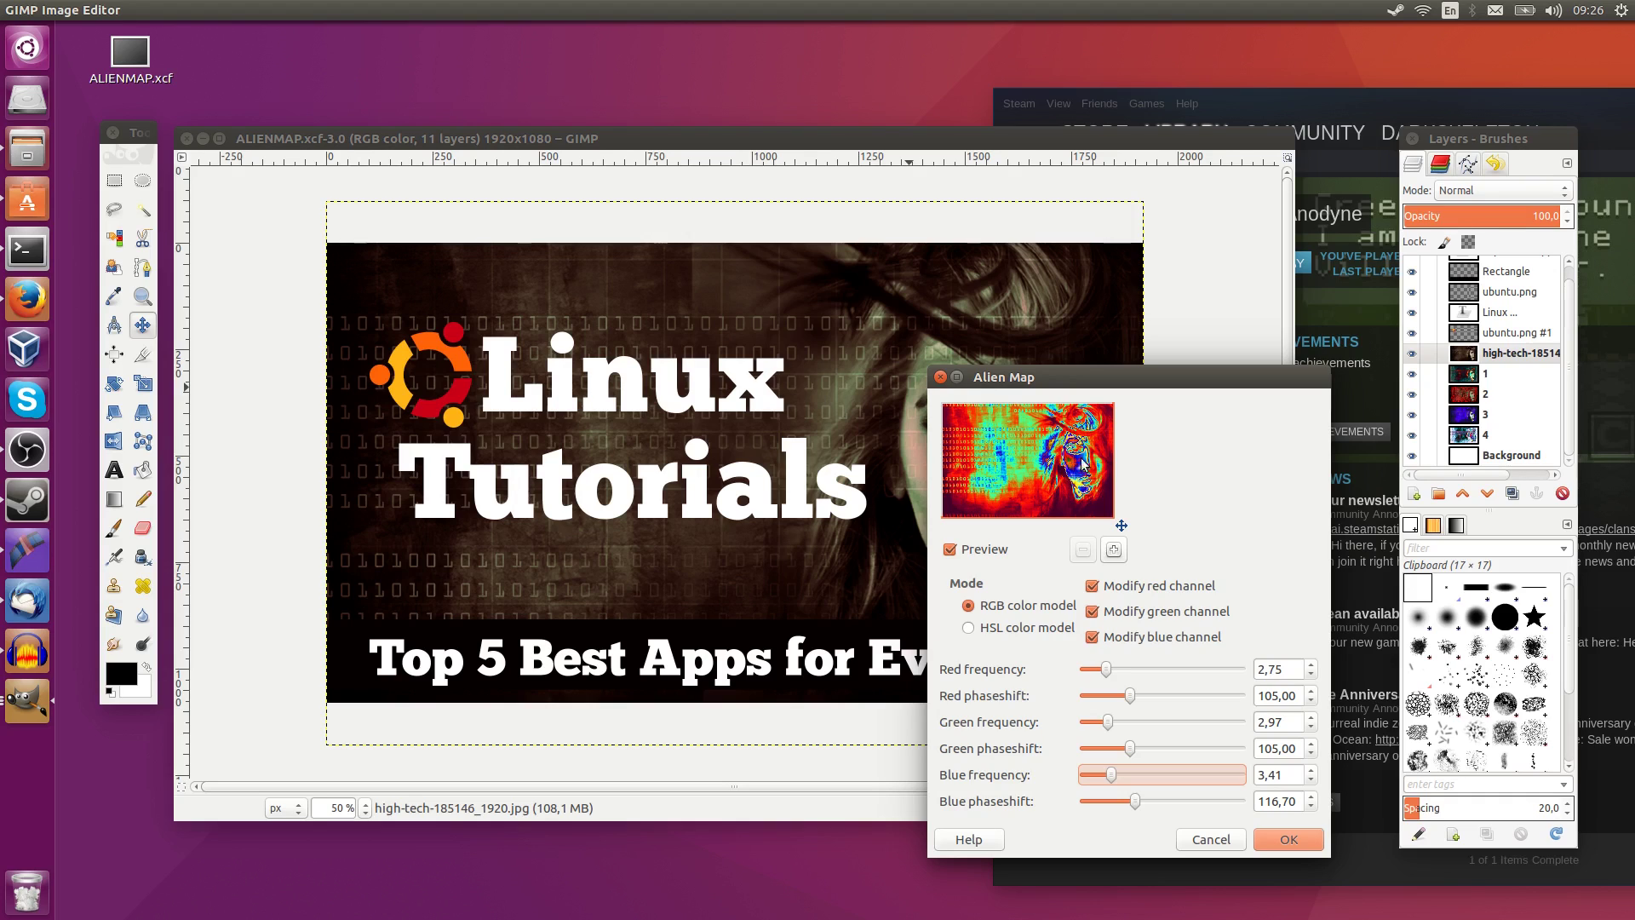
Step: Turn off the green and blue channel options and settle the red phaseshift at 141,59
click(1093, 613)
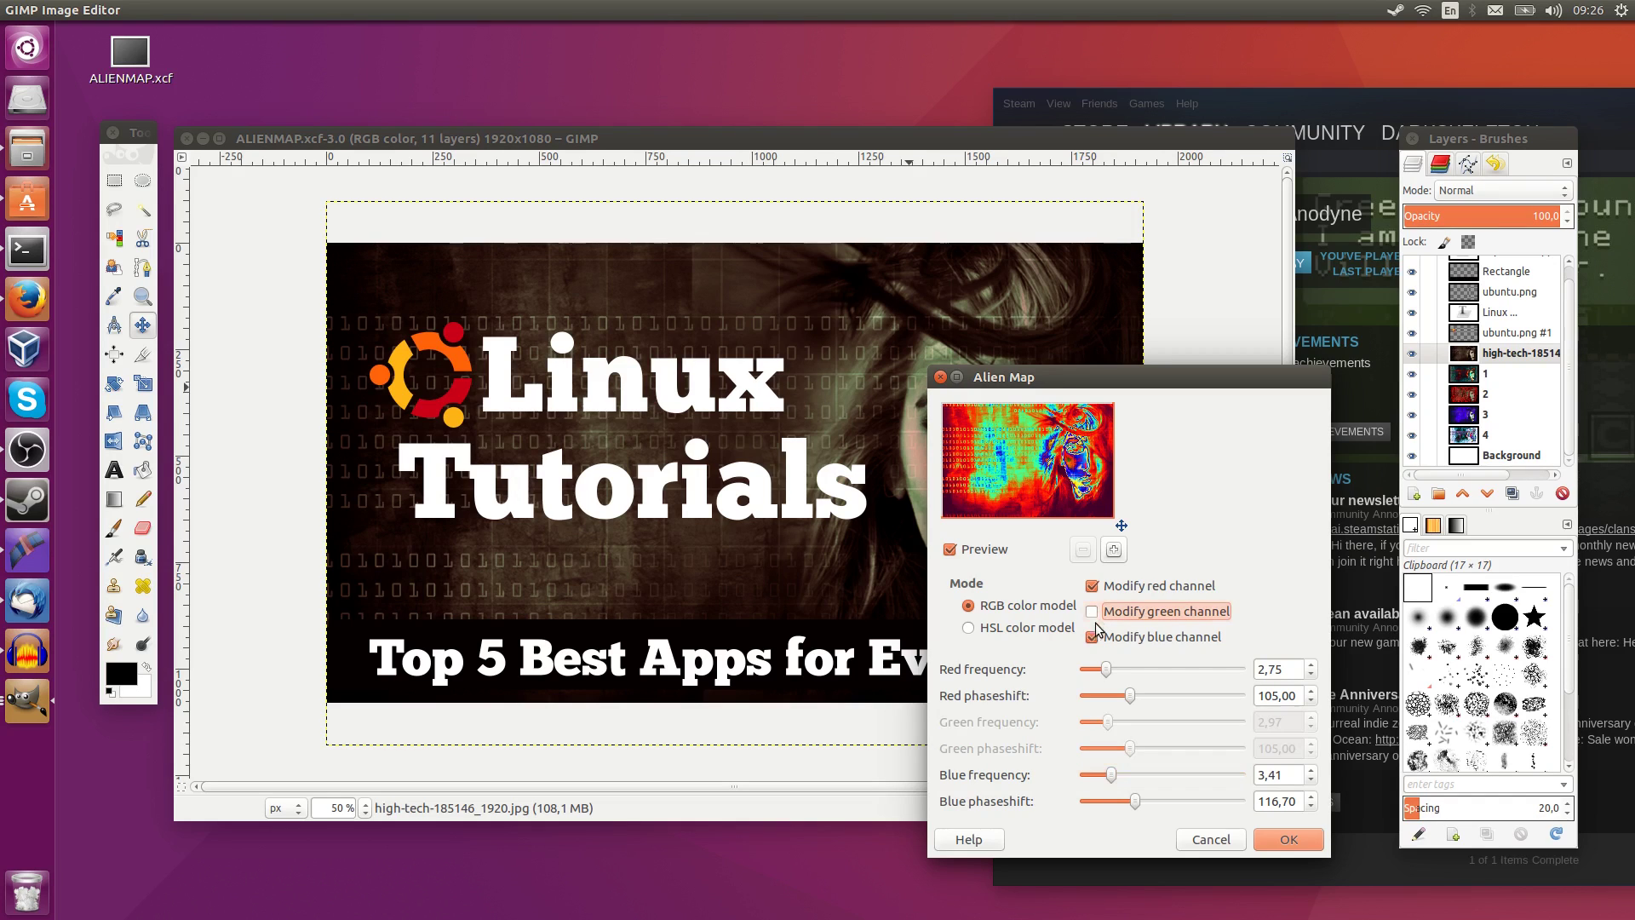
click(1093, 637)
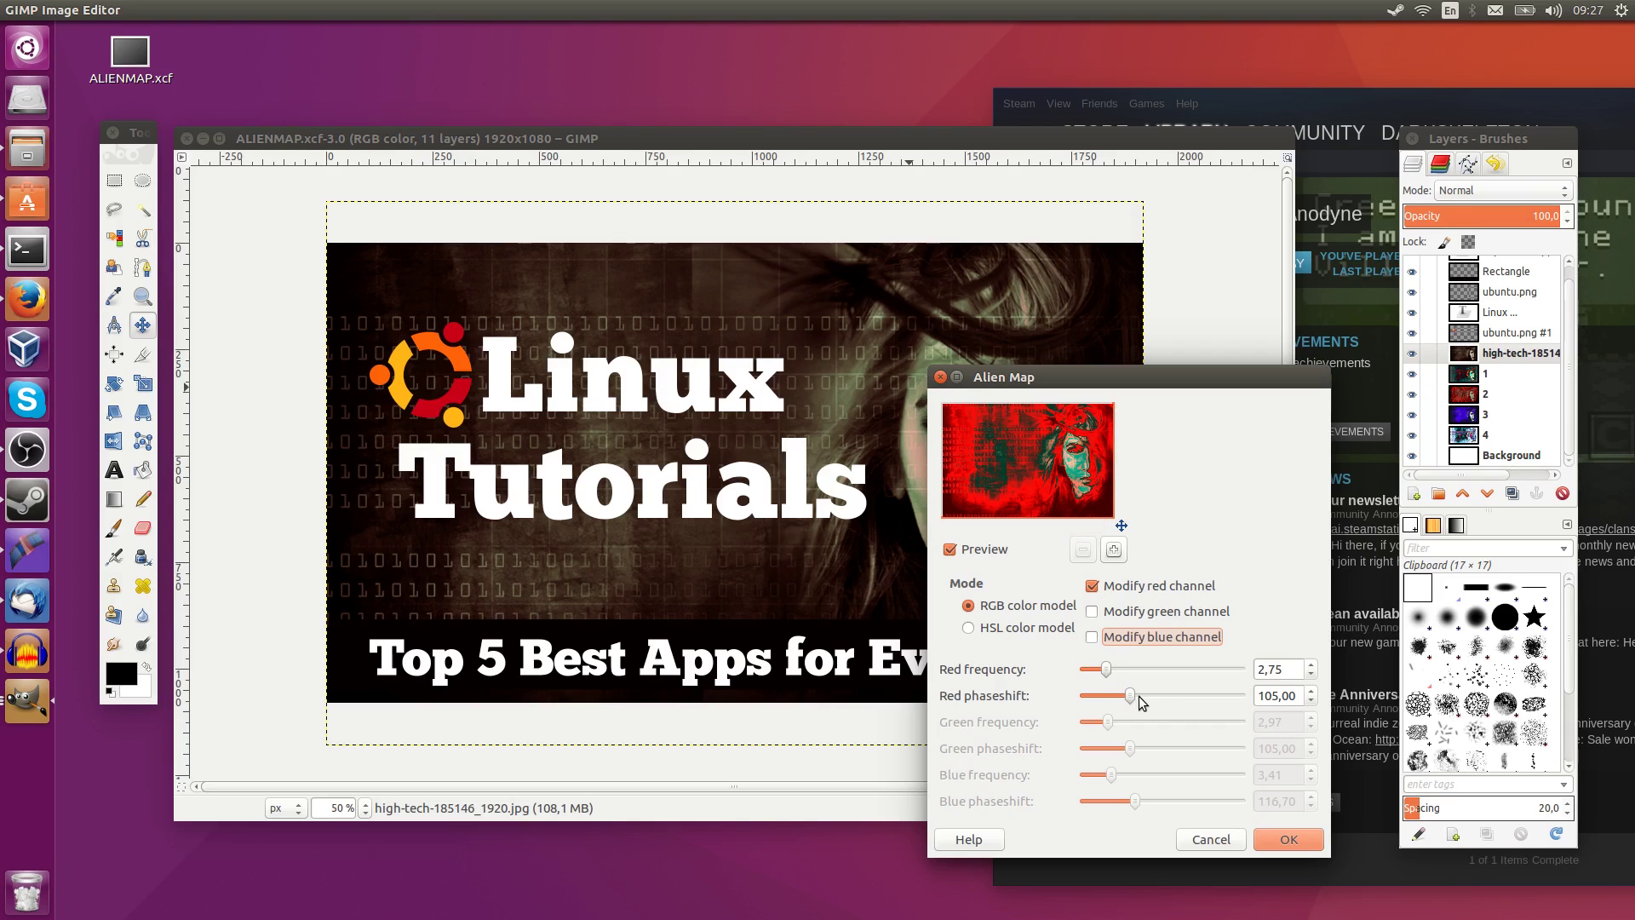
drag(1130, 695, 1084, 698)
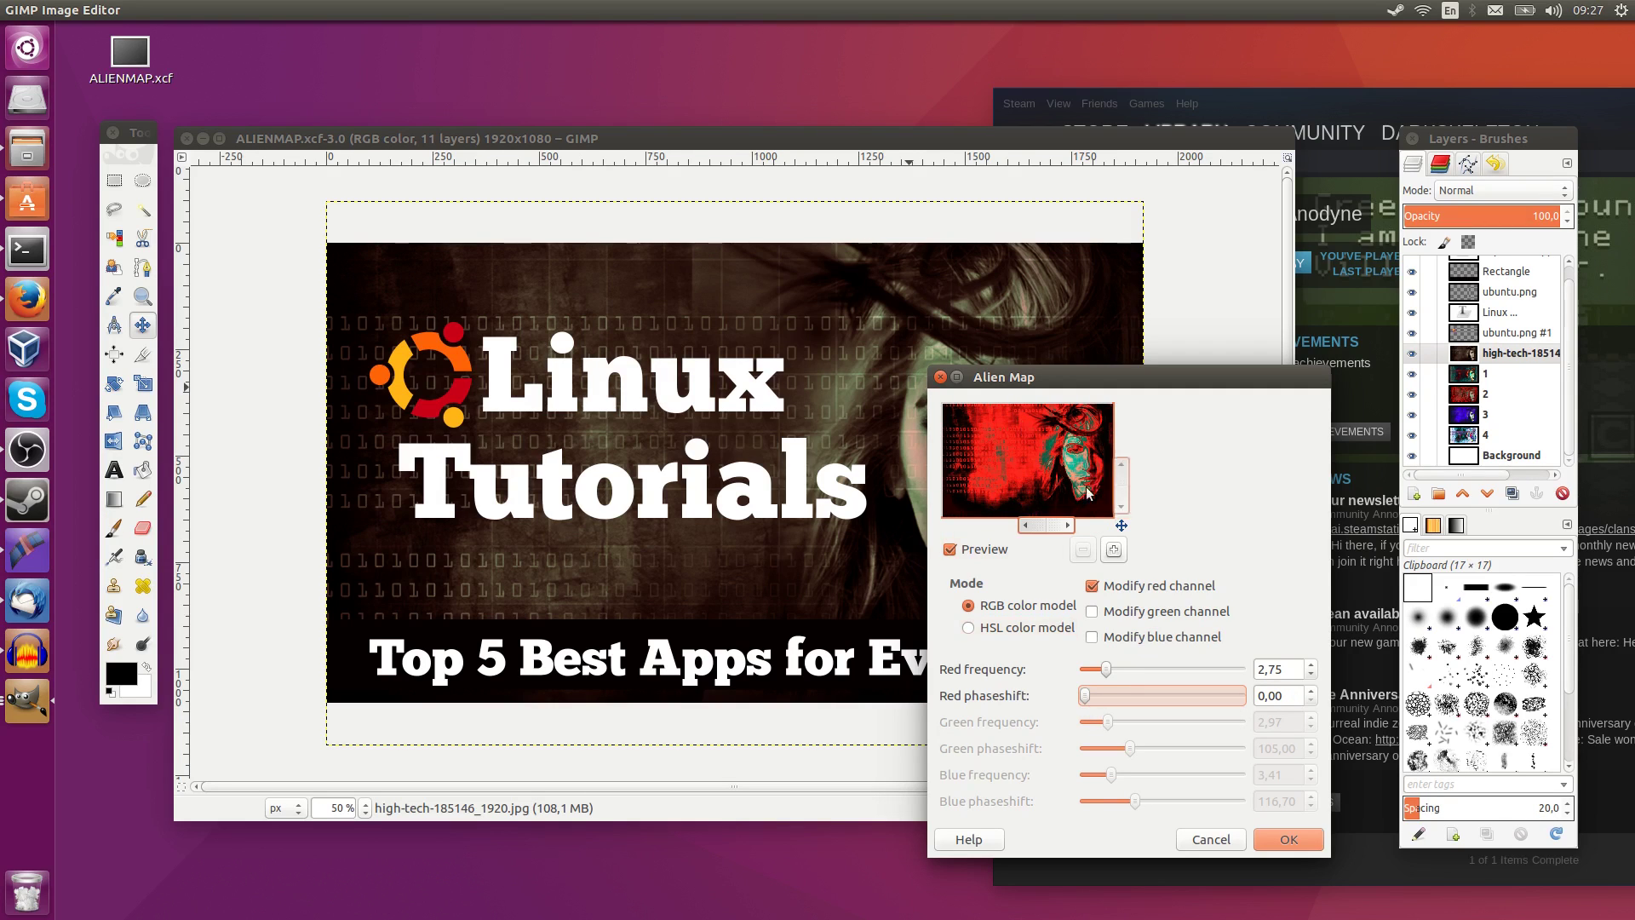
drag(1086, 695, 1158, 710)
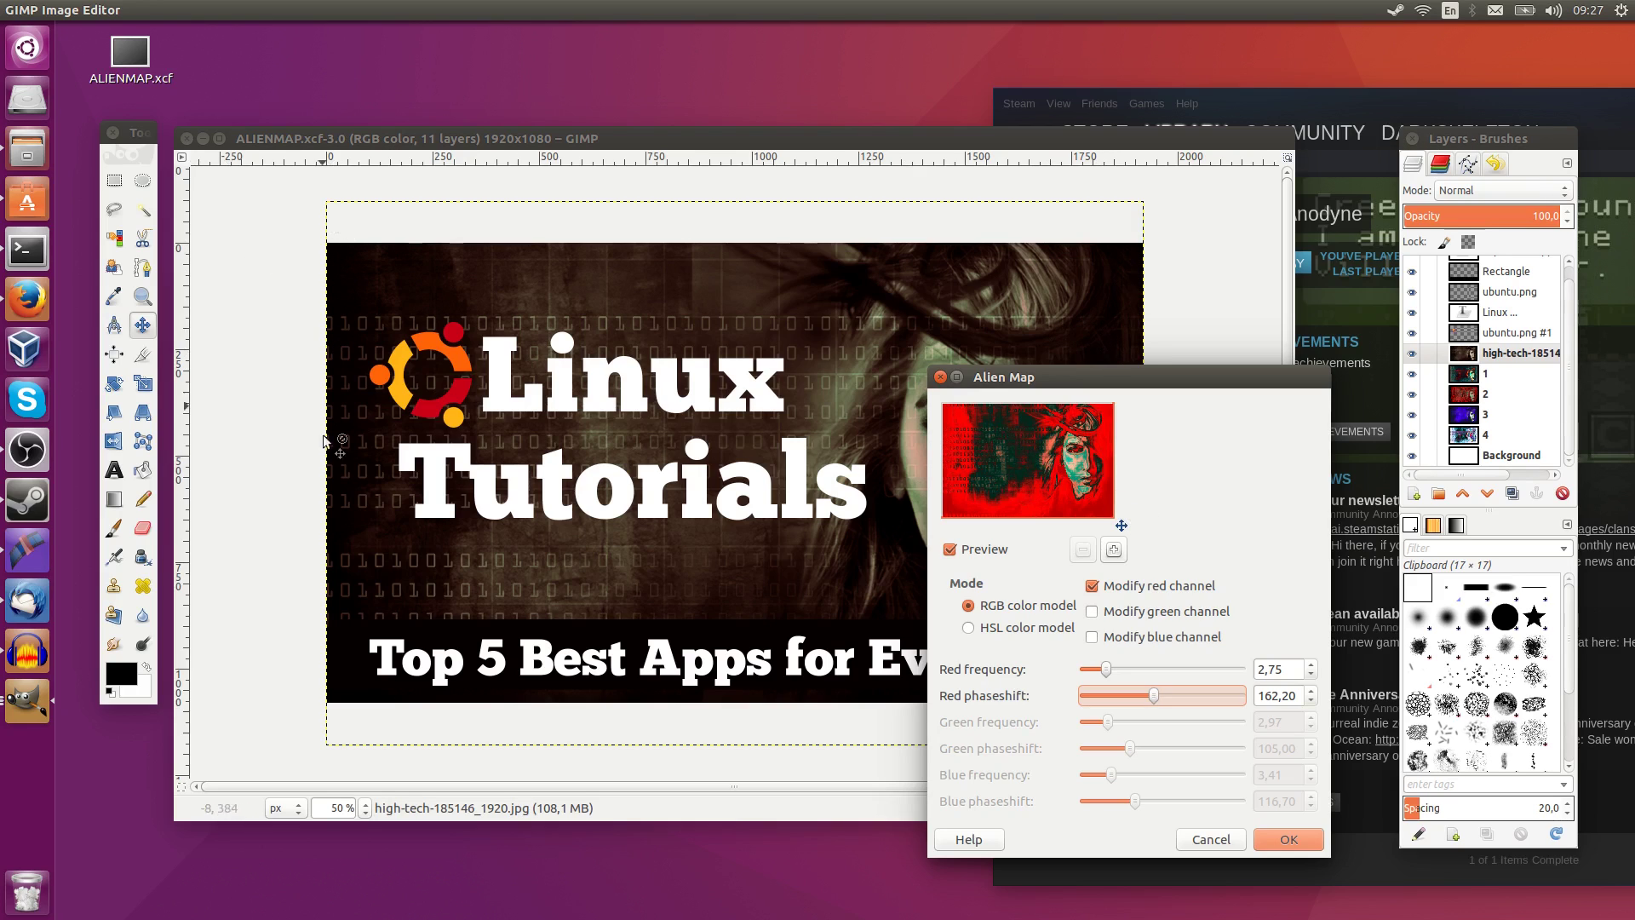
mouse_move(1157, 696)
mouse_down()
mouse_move(1254, 712)
mouse_move(1137, 700)
mouse_up()
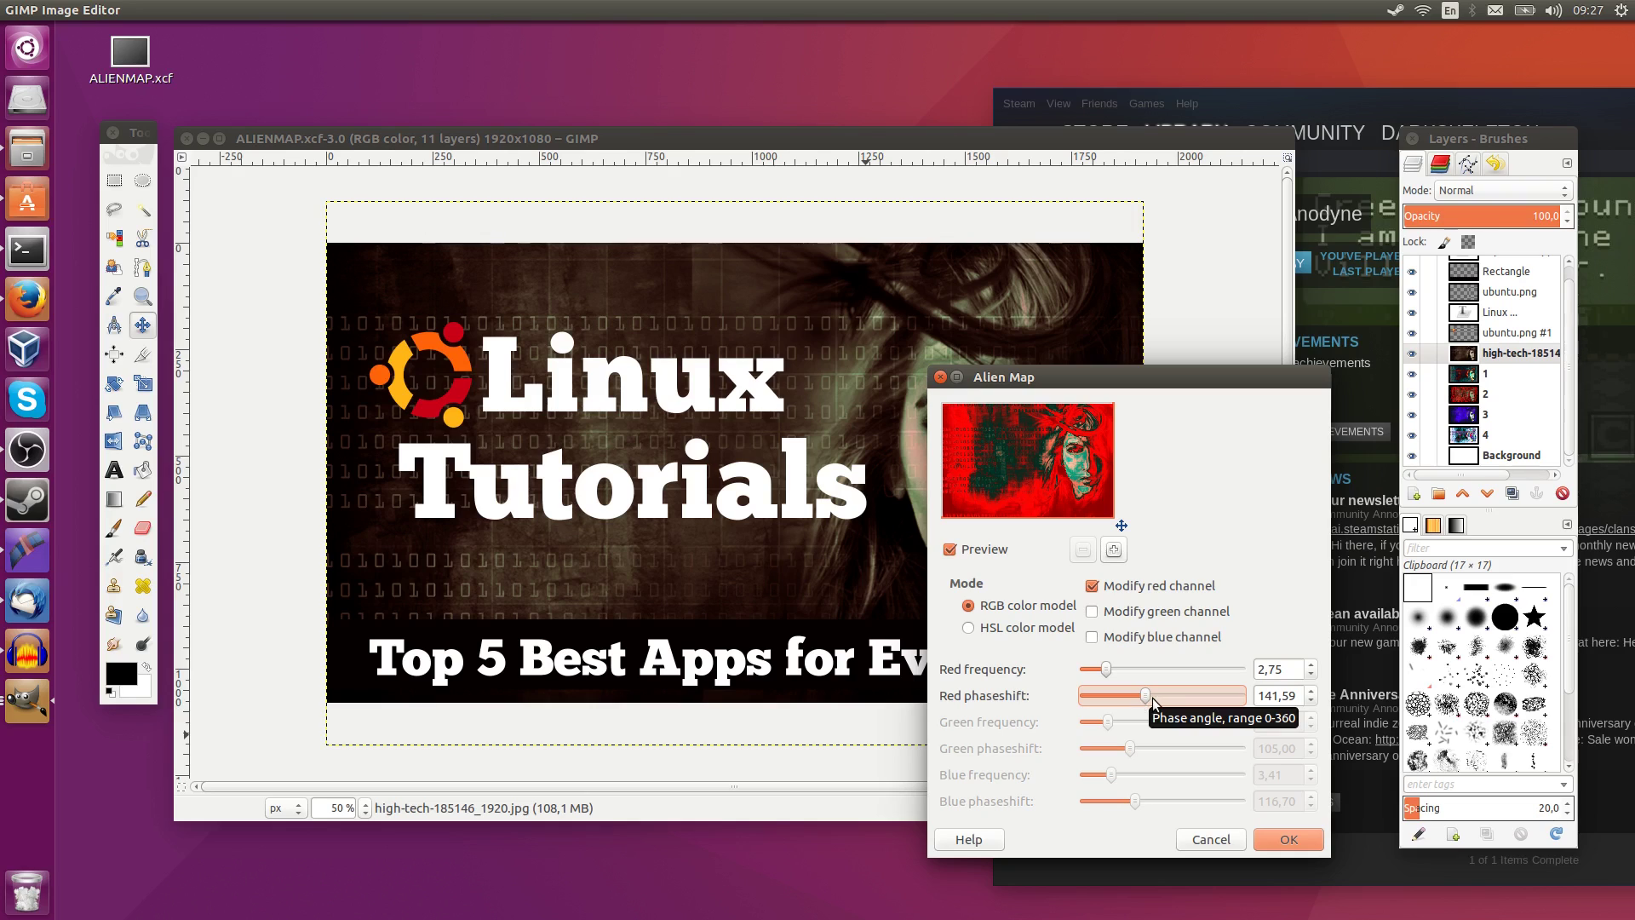
Step: Re-enable green and blue, setting frequencies to Red 2.20, Green 1.10 and Blue 0.66
click(1092, 612)
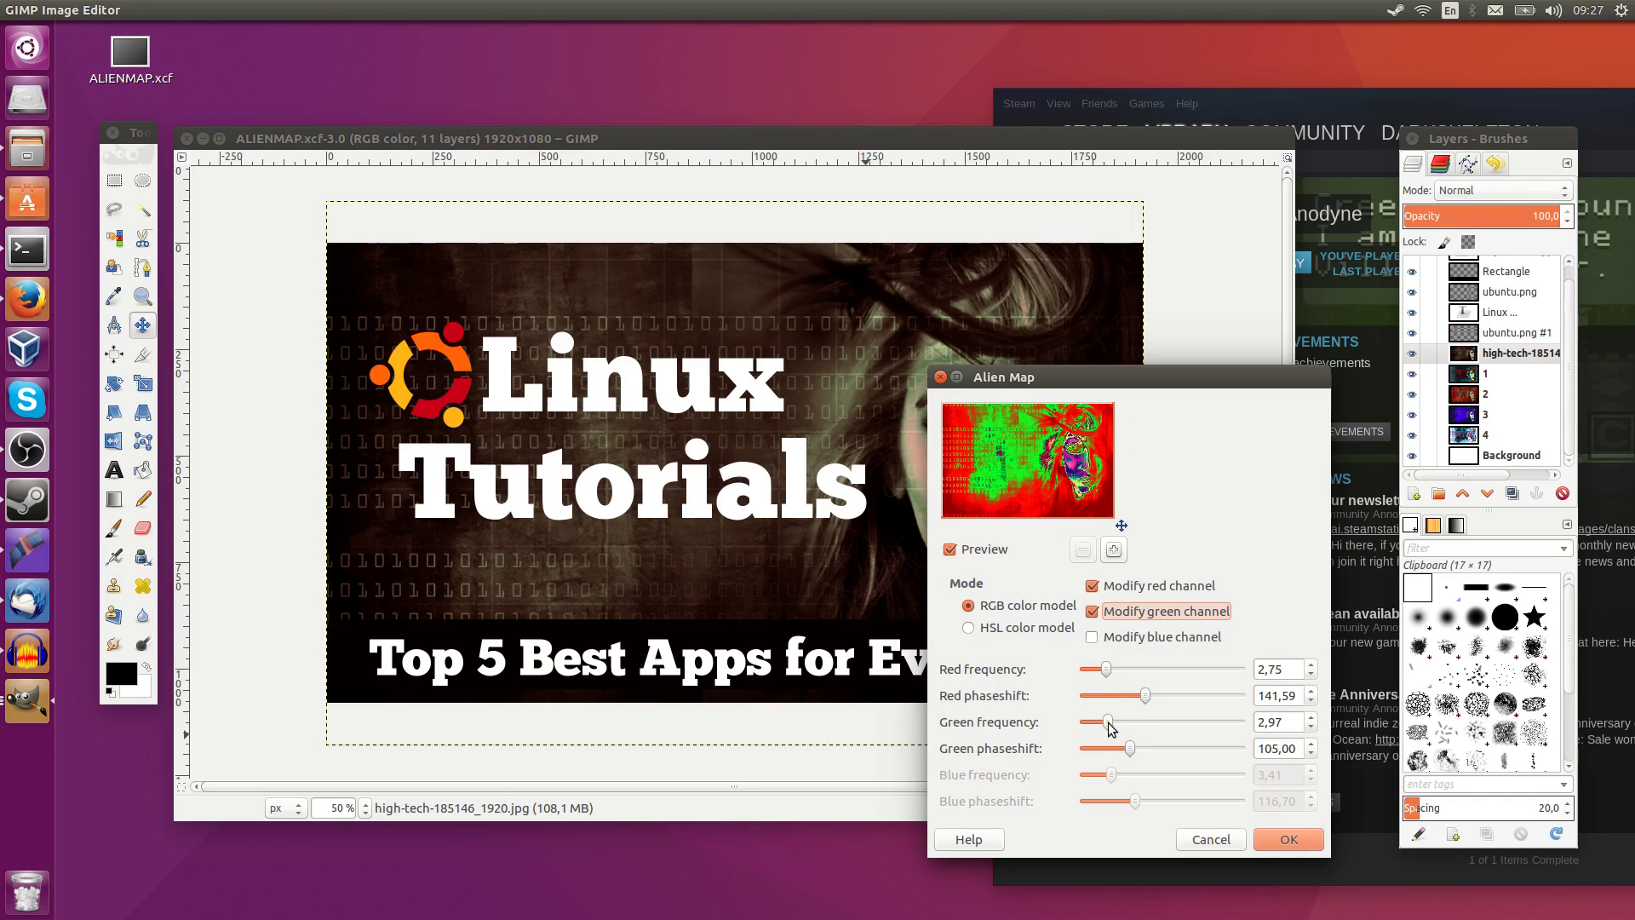
mouse_move(1108, 722)
mouse_down()
mouse_move(1183, 748)
mouse_move(1095, 722)
mouse_up()
drag(1183, 749, 1098, 750)
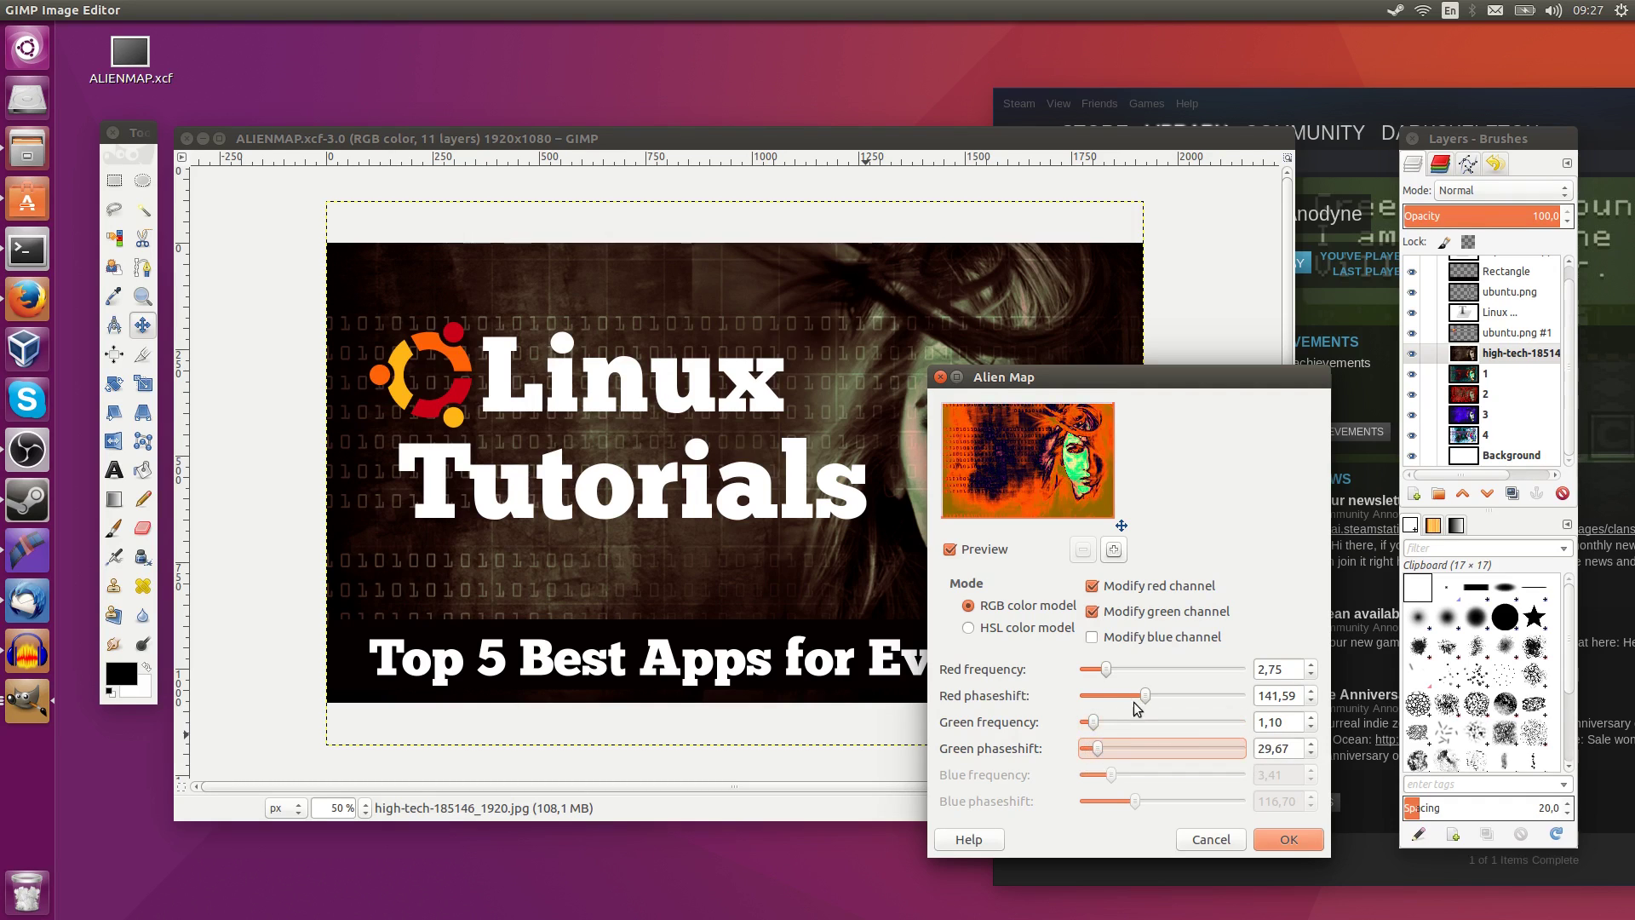
drag(1106, 670, 1103, 677)
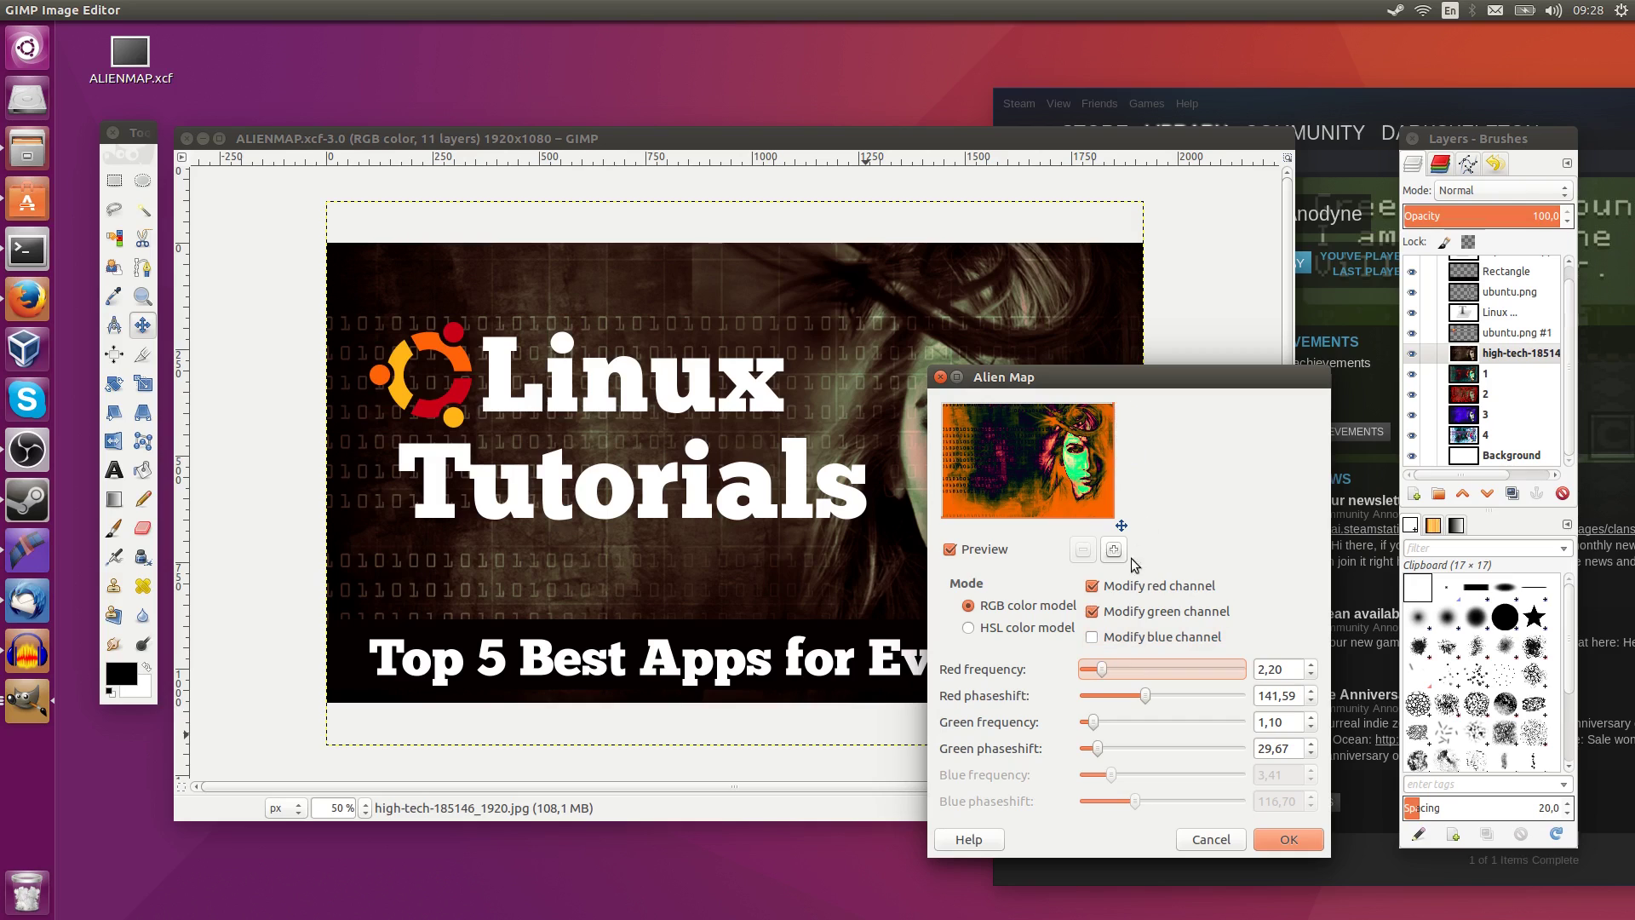
click(1096, 637)
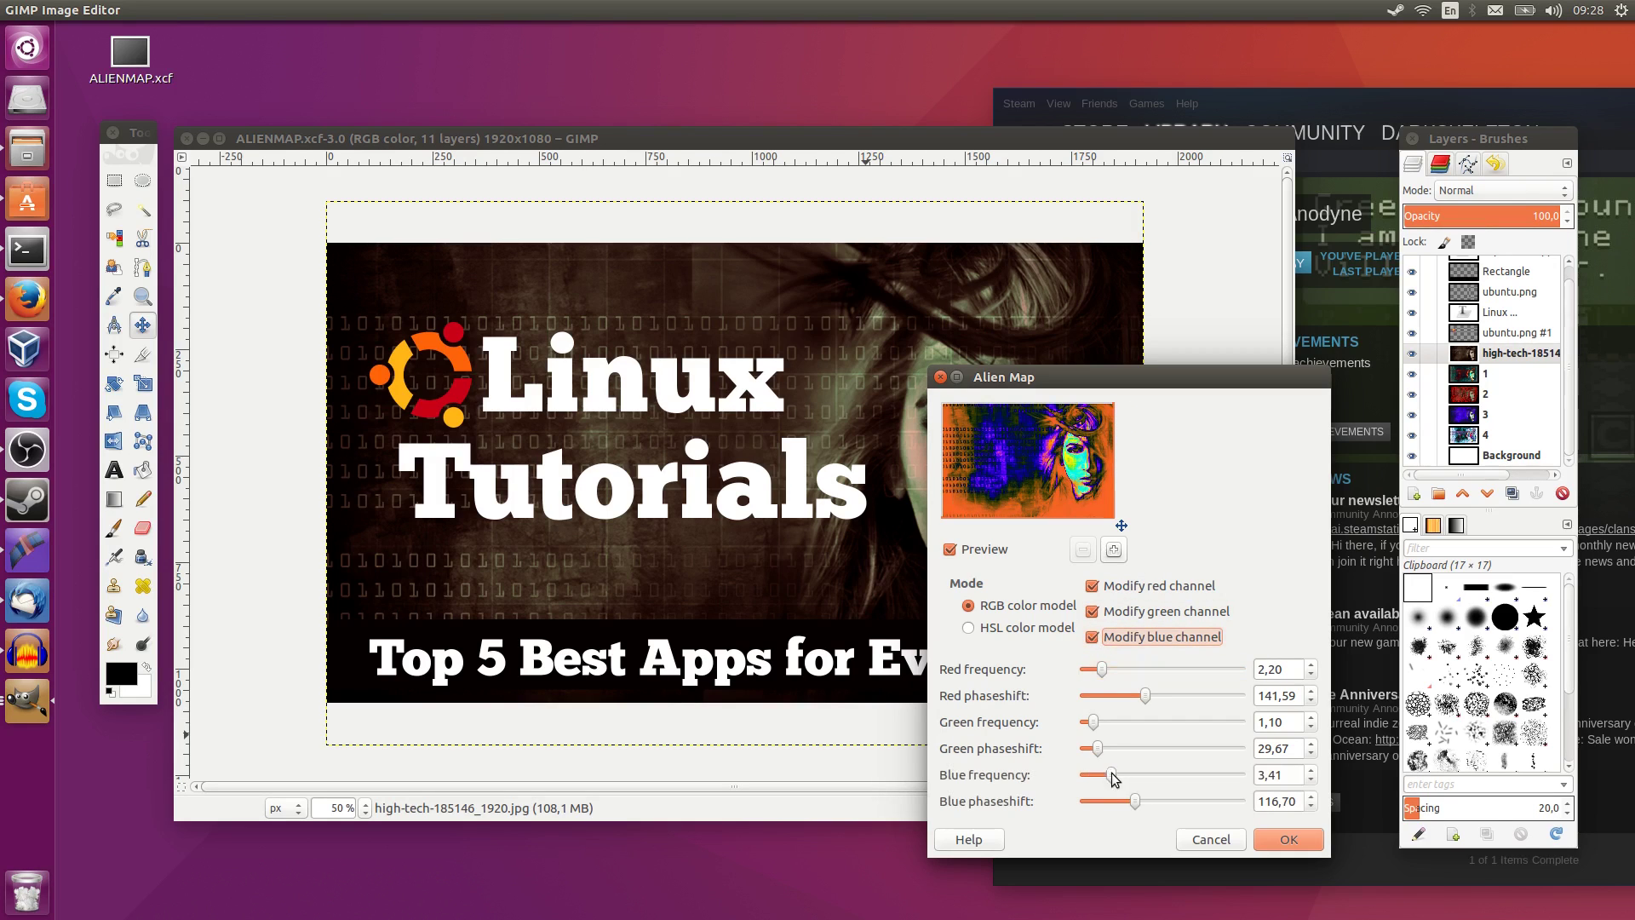
mouse_move(1112, 778)
mouse_down()
mouse_move(1097, 781)
mouse_move(1106, 804)
mouse_move(1094, 782)
mouse_move(1099, 806)
mouse_up()
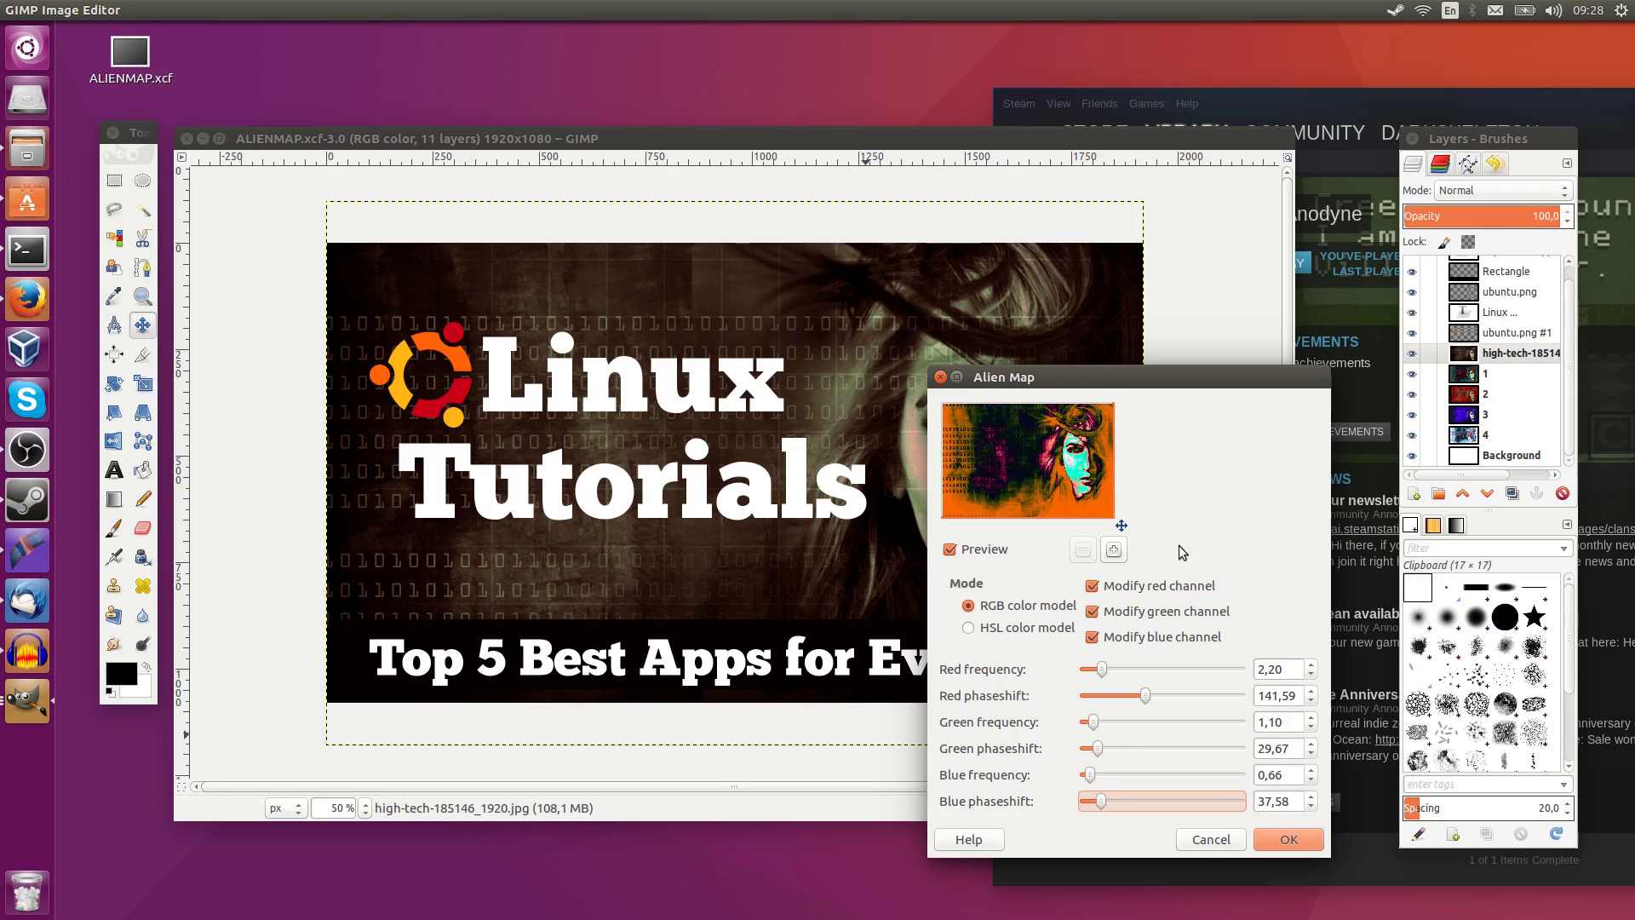
Step: Cancel Alien Map, select layer 1 and hide the high-tech-185146 photo layer
click(1210, 841)
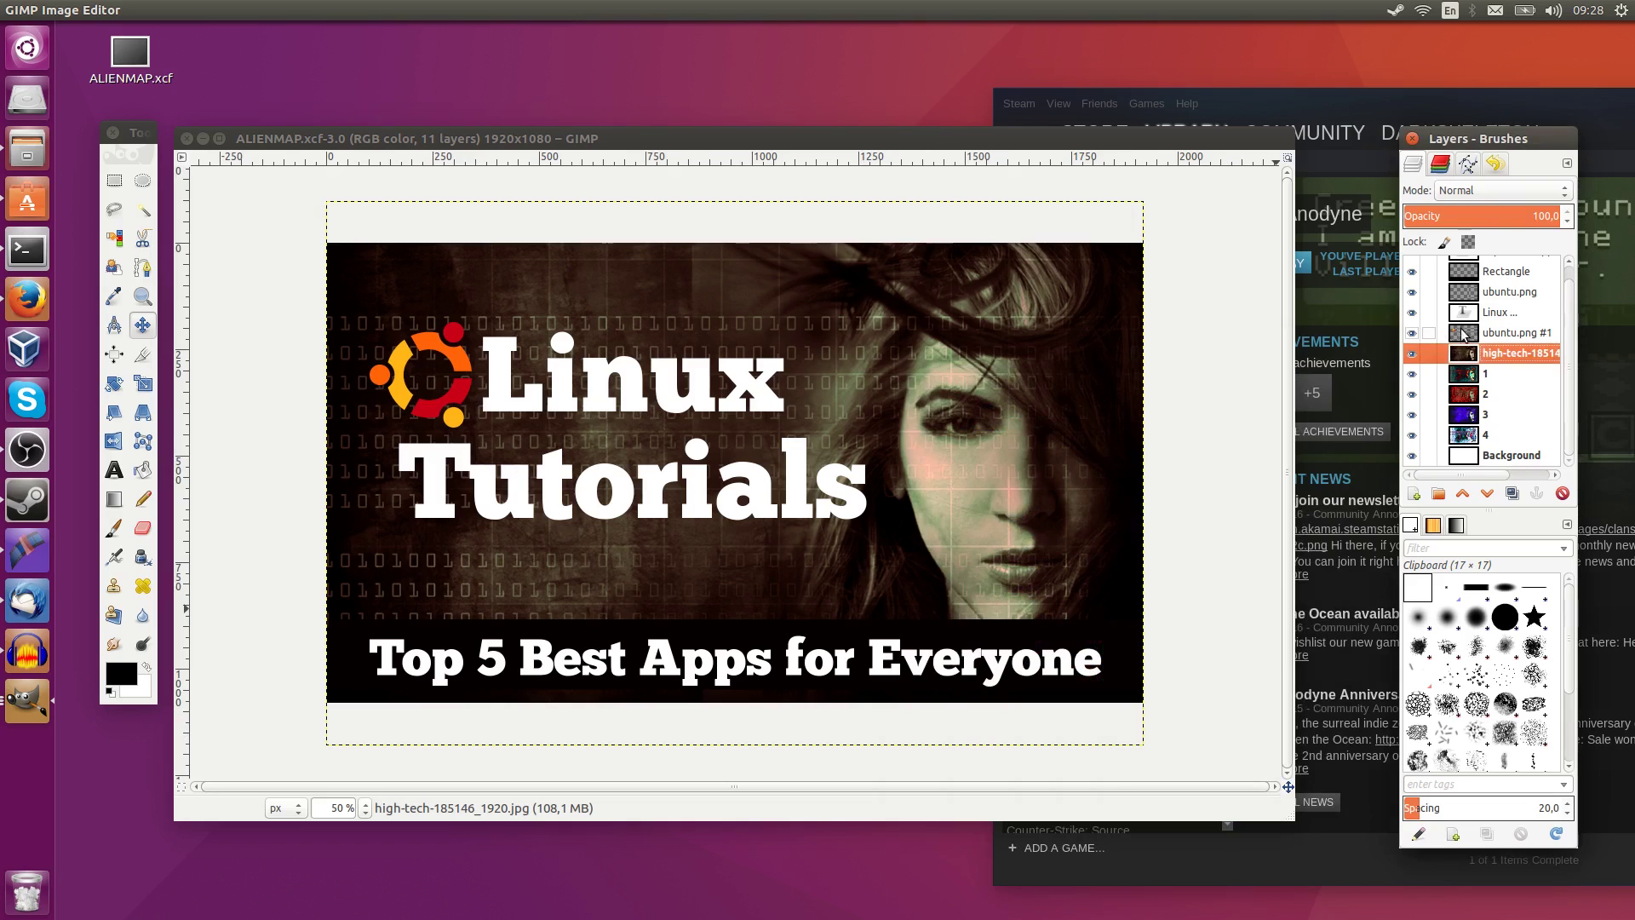
click(1486, 373)
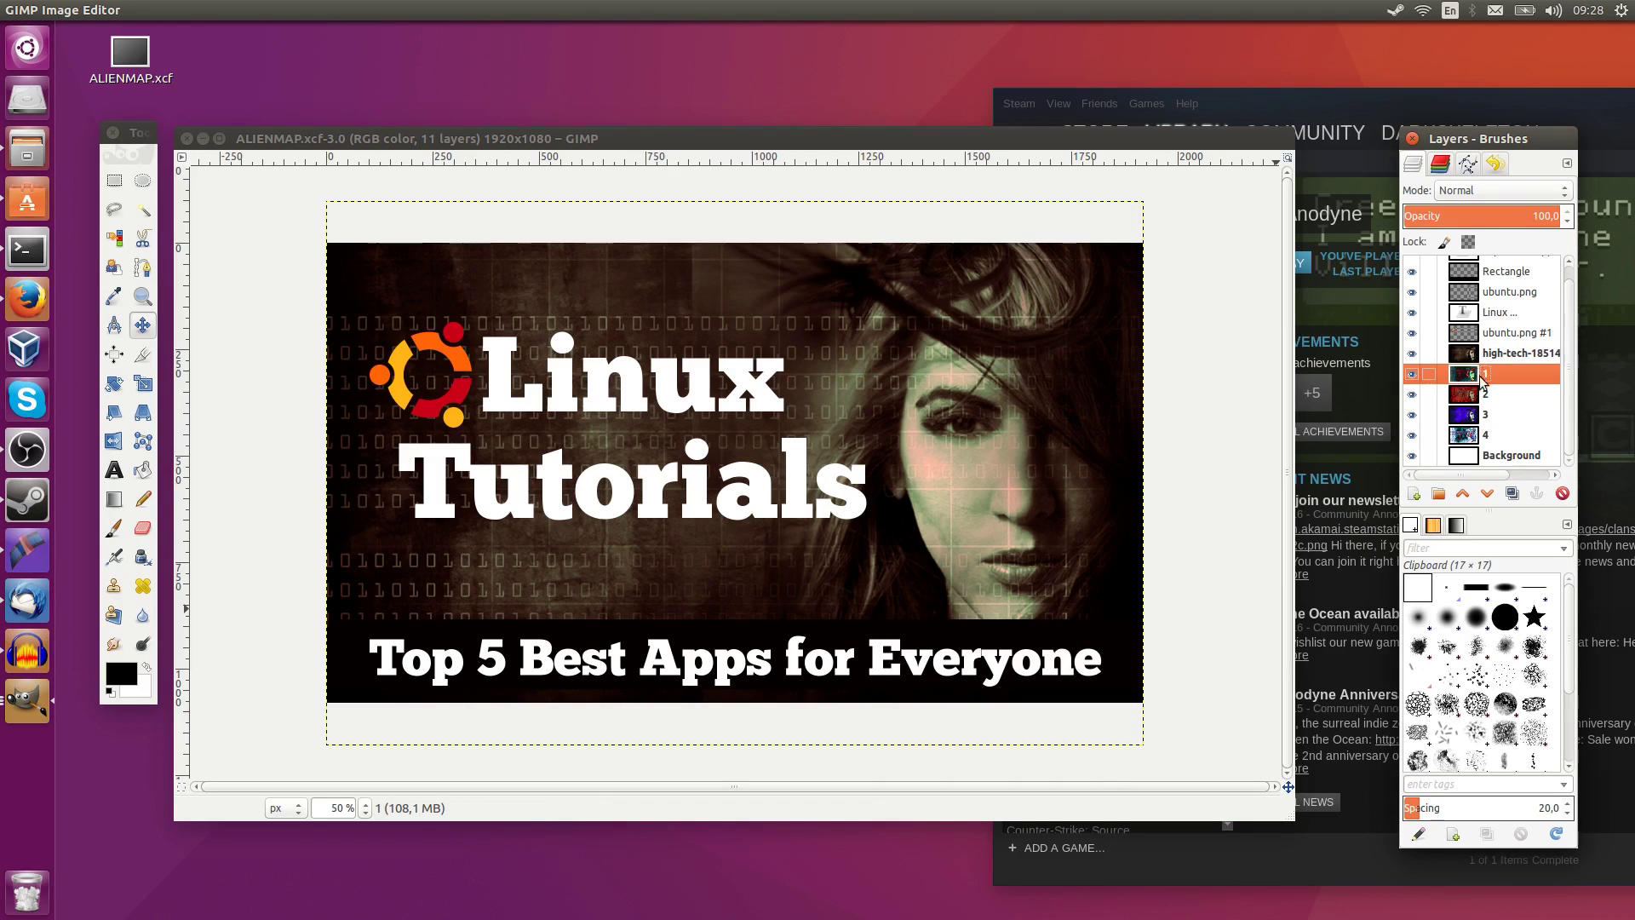
click(1411, 355)
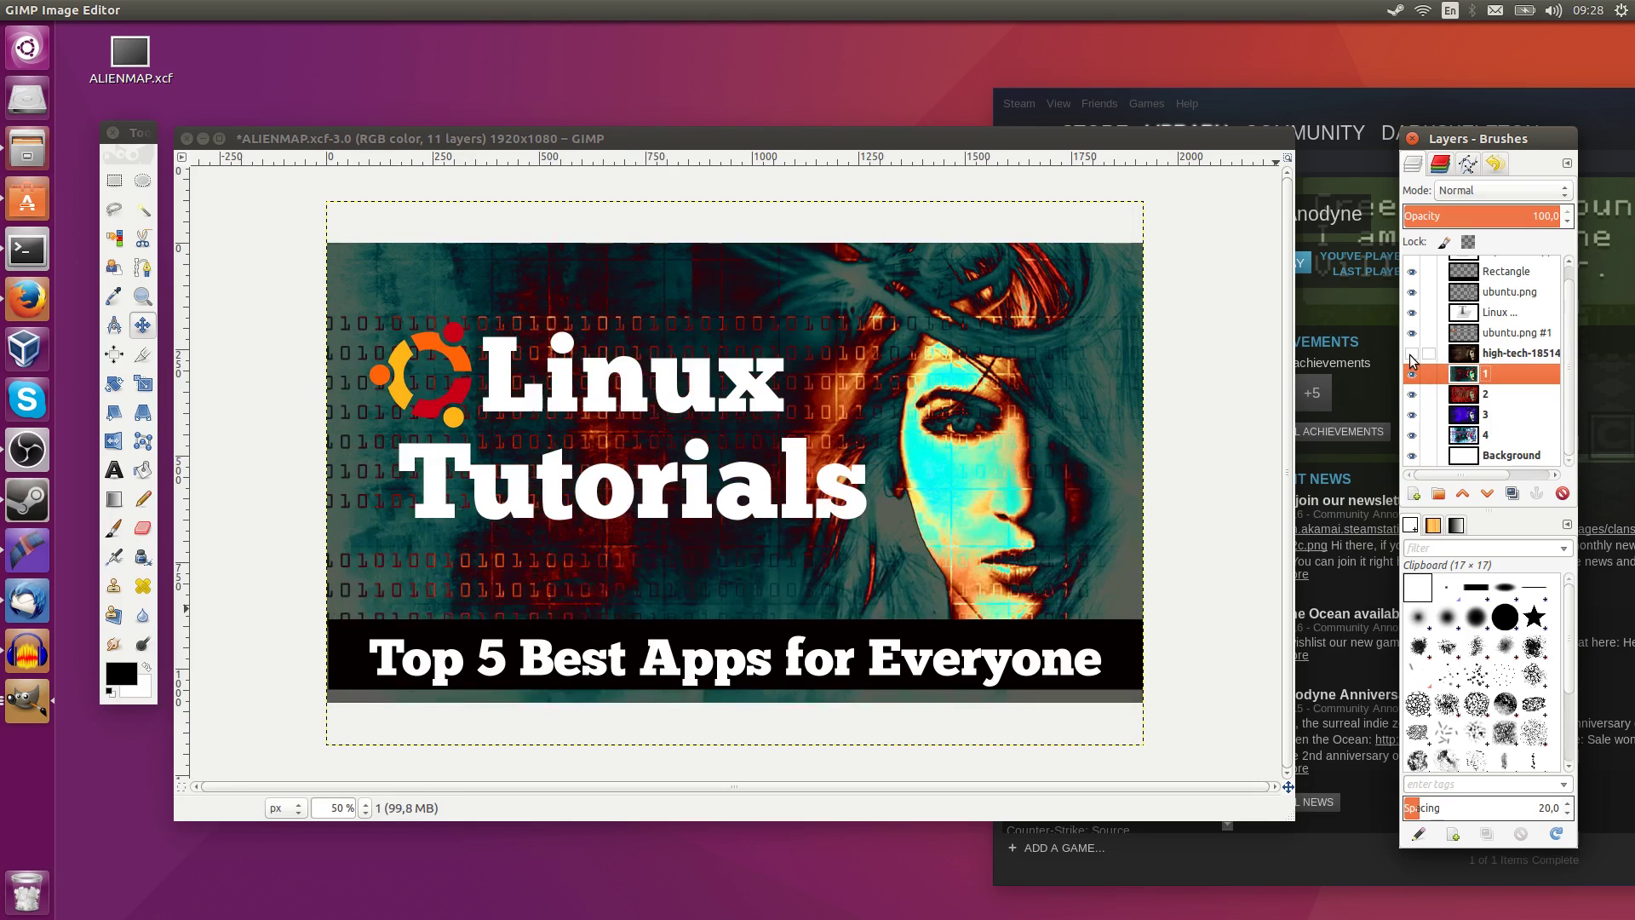
double_click(1485, 375)
key(Return)
Step: Hide layer 1 to reveal the red variant and select layer 2
click(1411, 374)
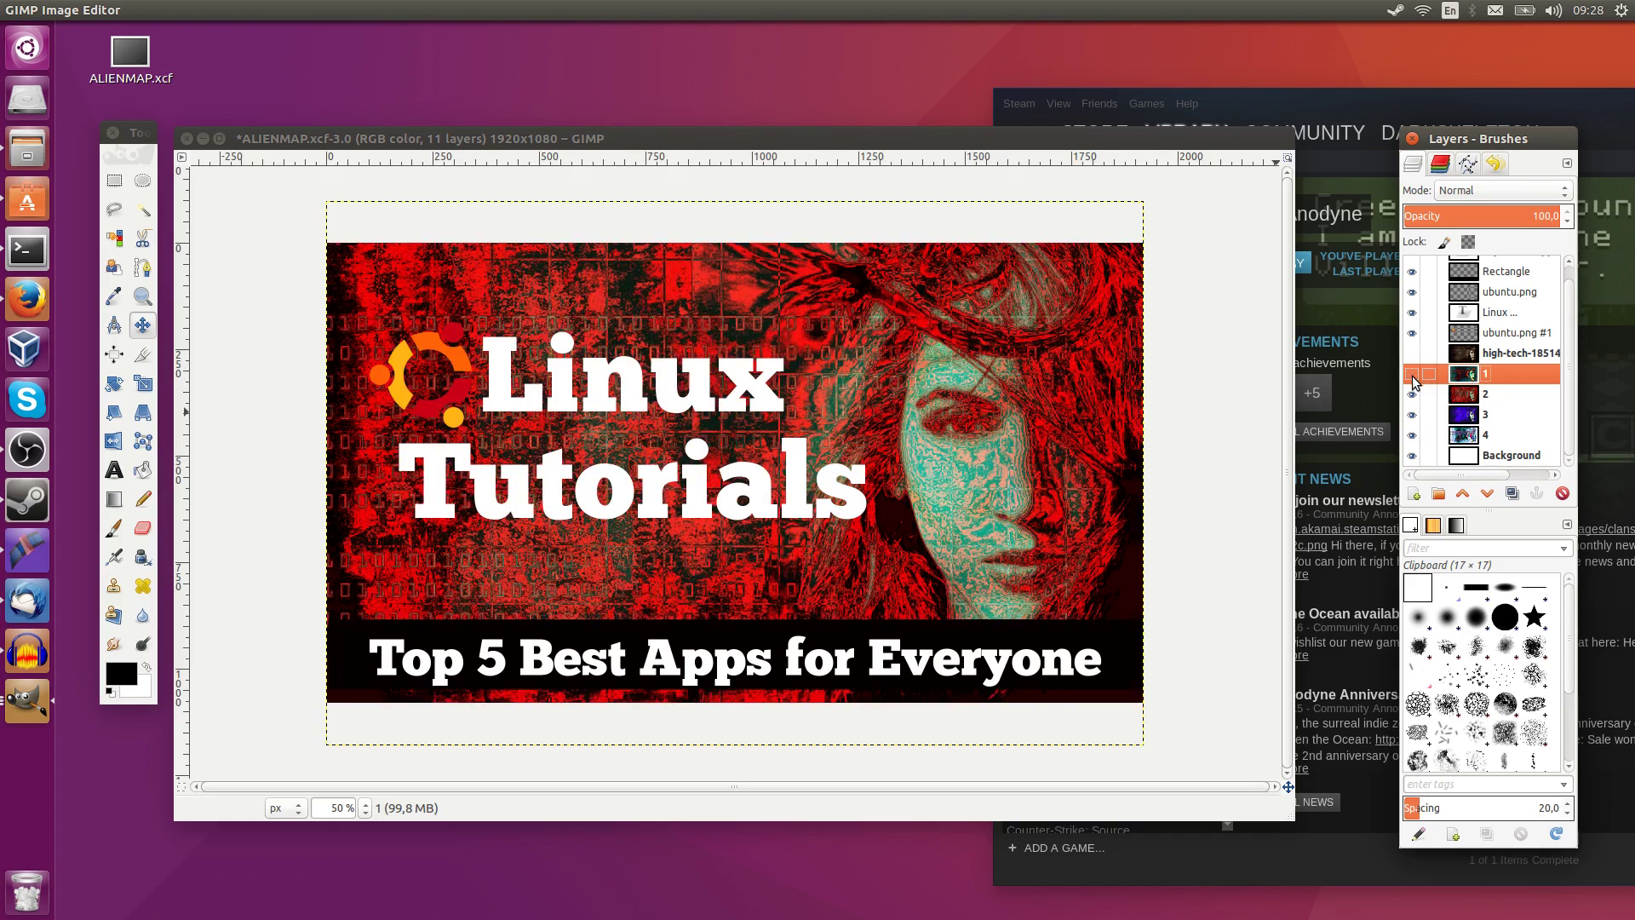
click(1490, 395)
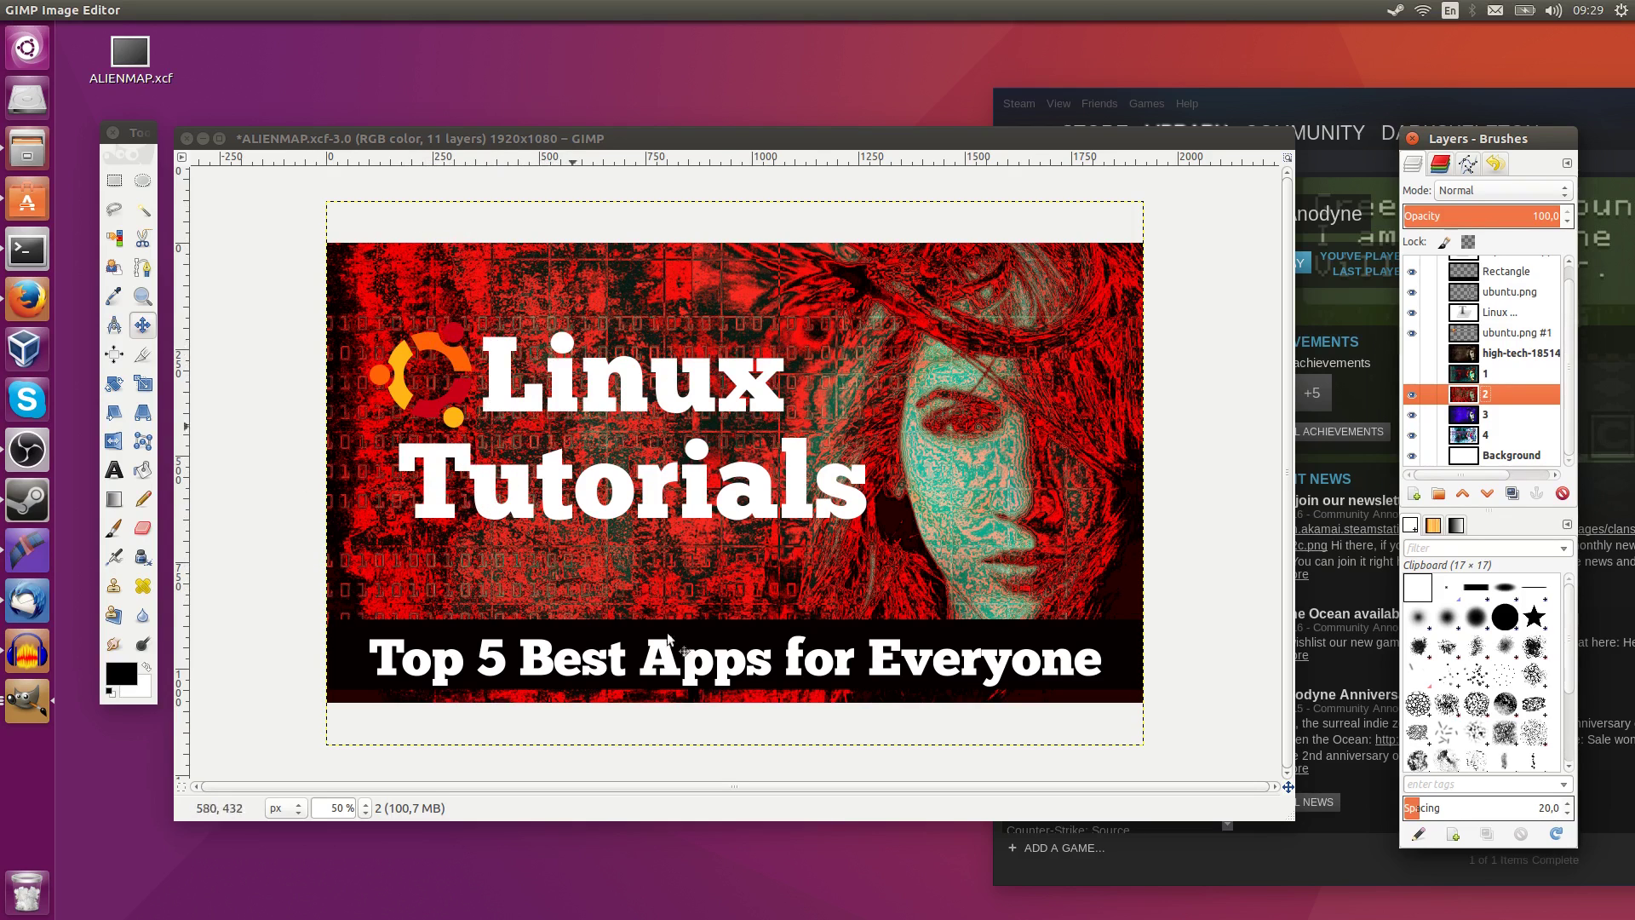
Step: Hide layers 2 and 3 so the multicoloured layer 4 variant shows
click(1413, 395)
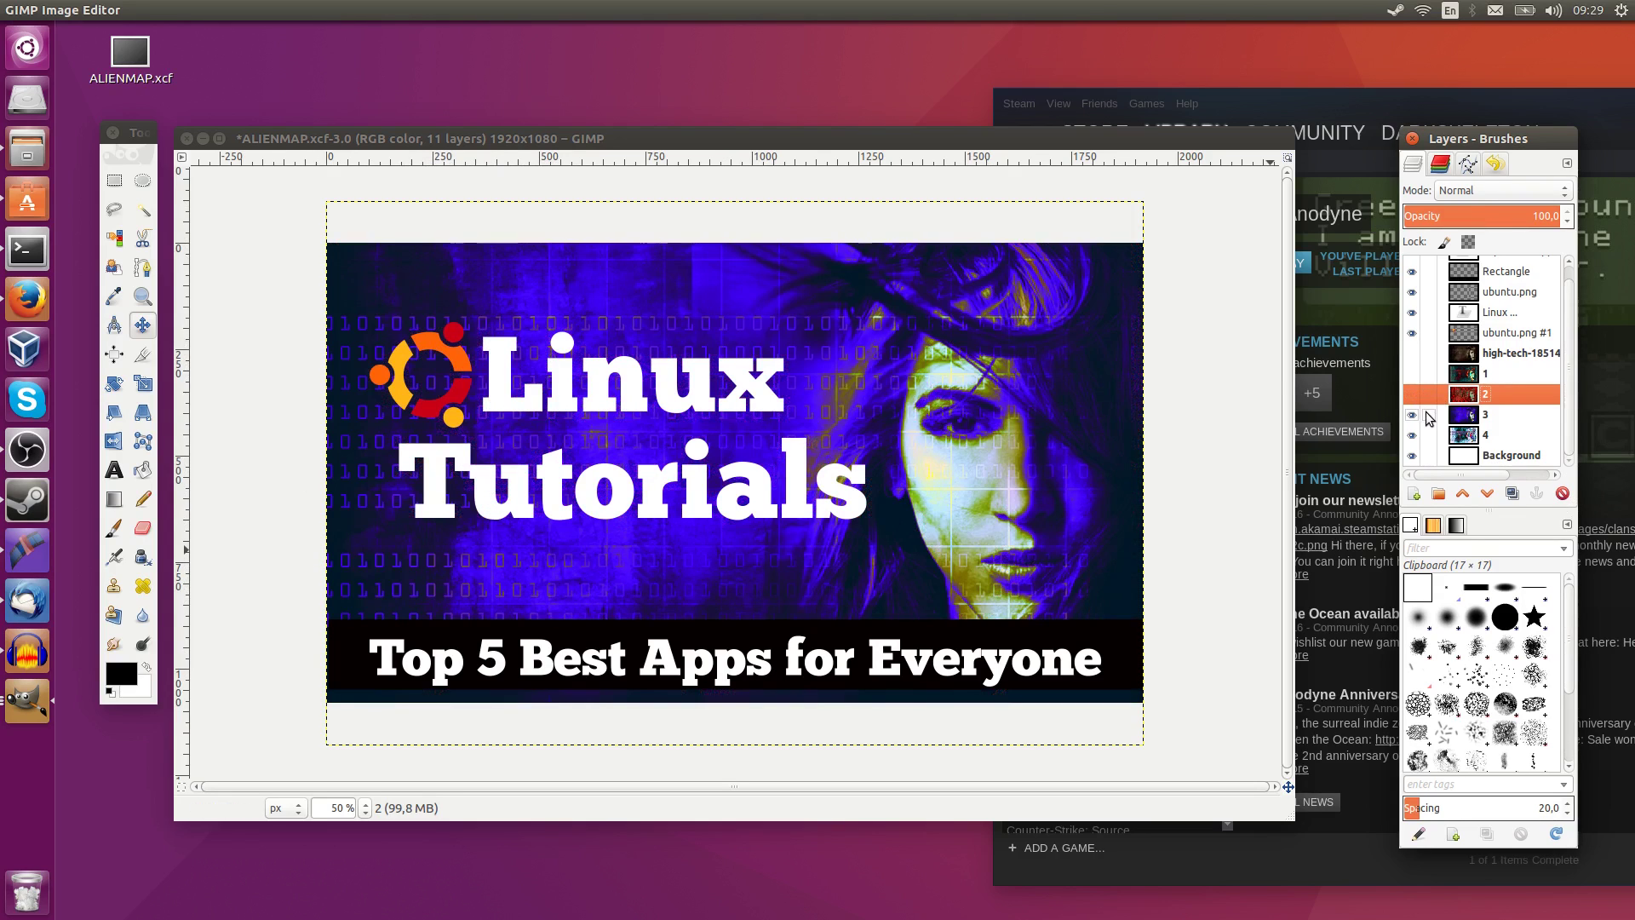
click(1486, 416)
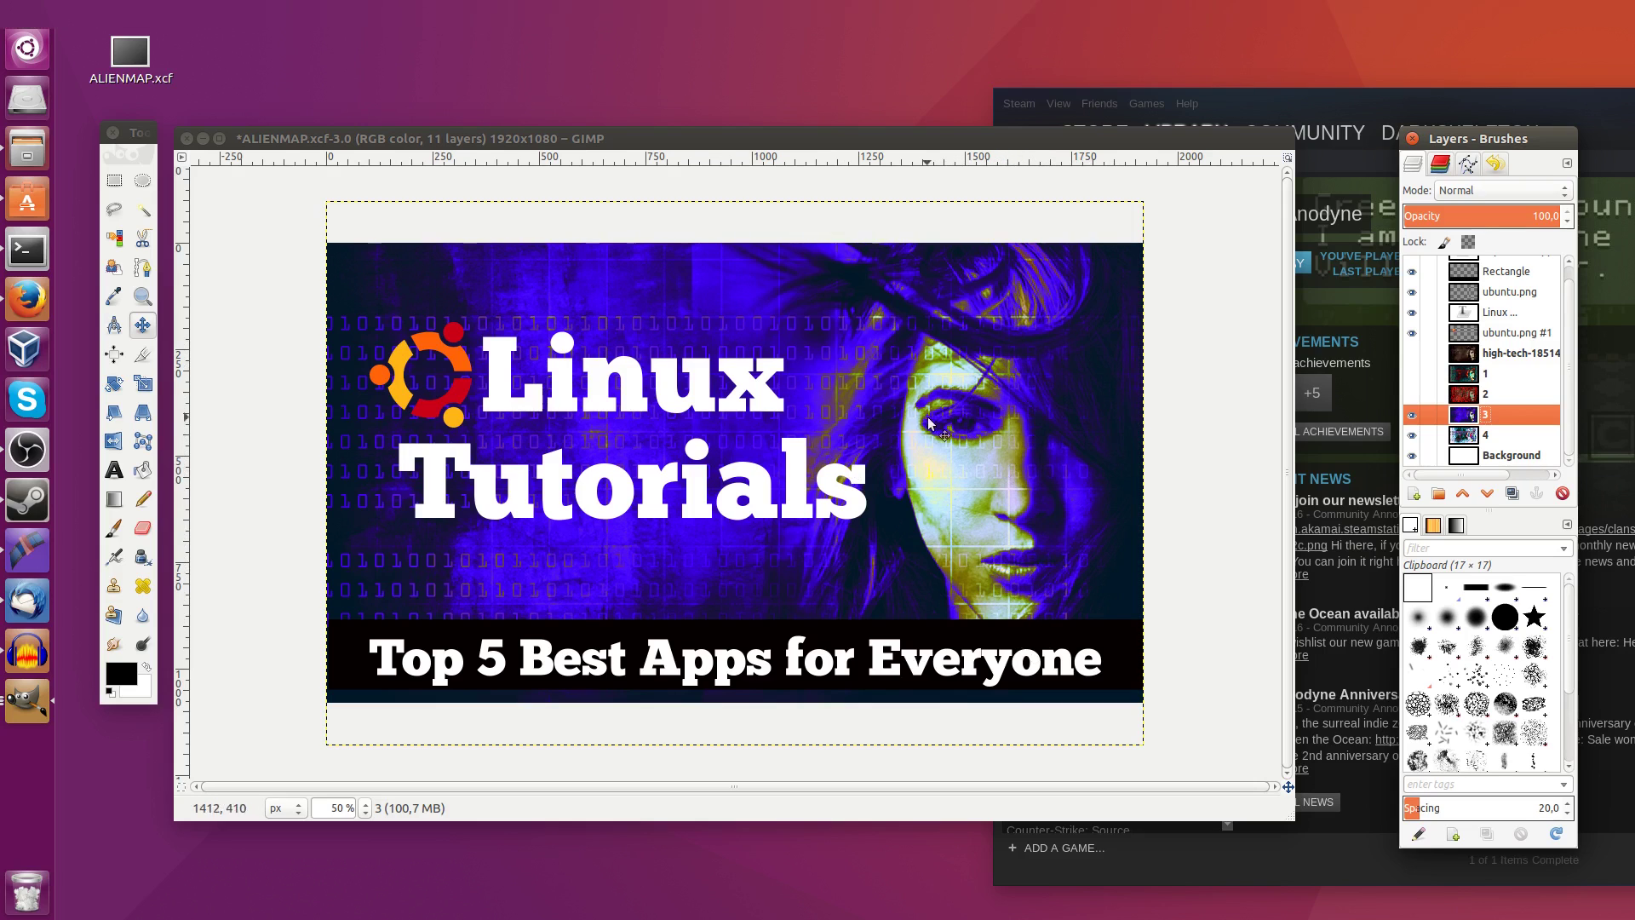
click(1411, 416)
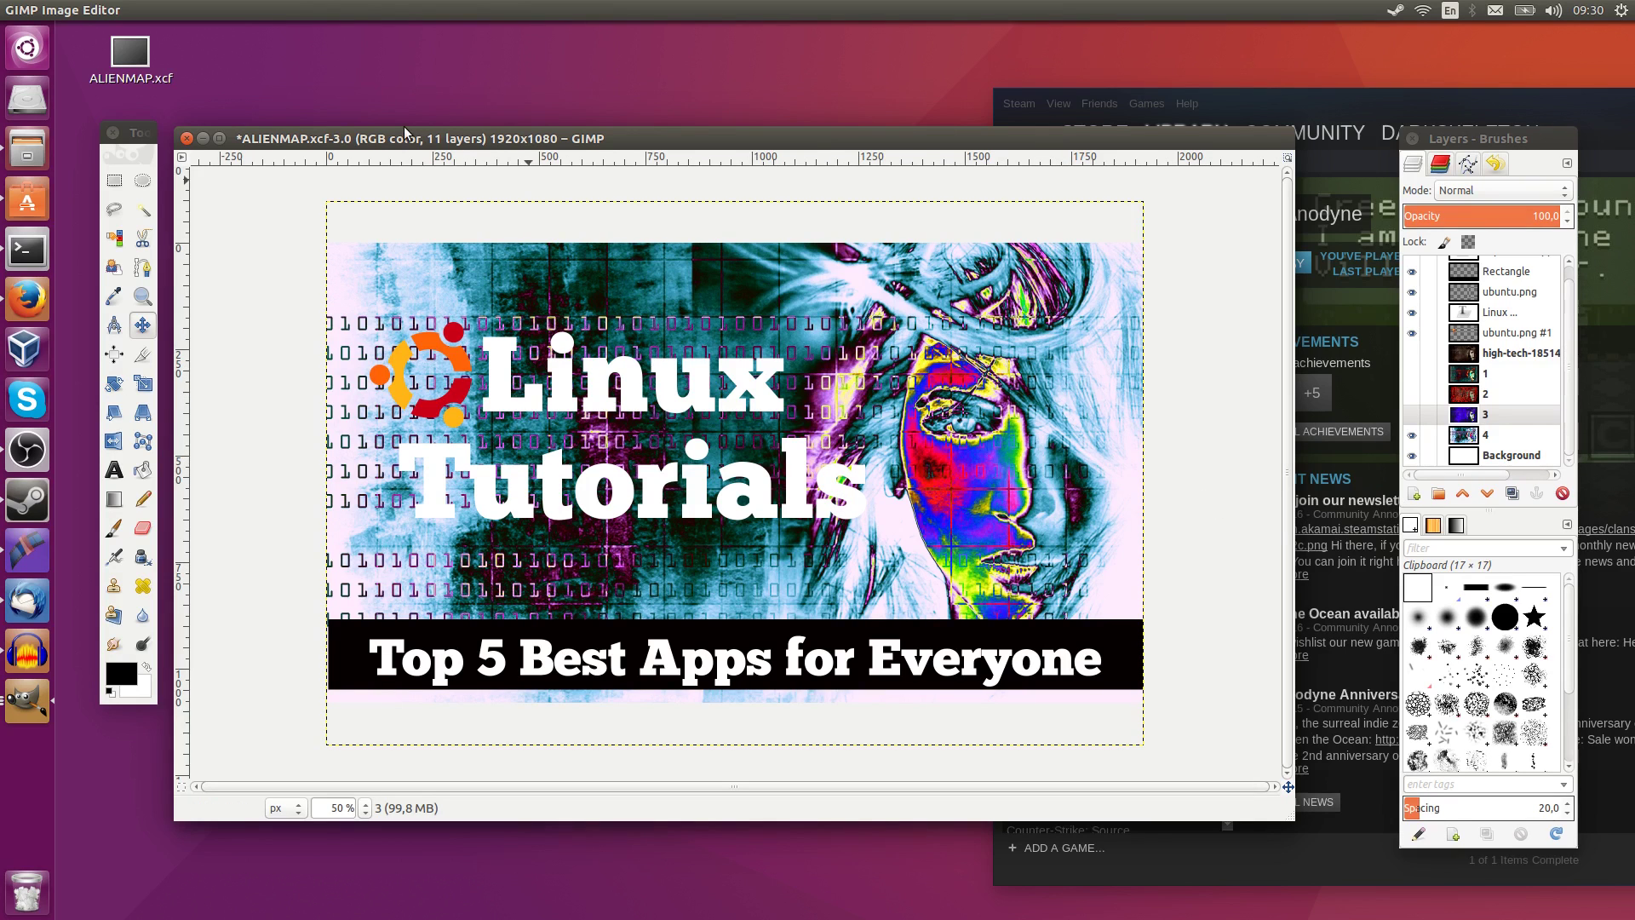
click(315, 9)
mouse_move(371, 298)
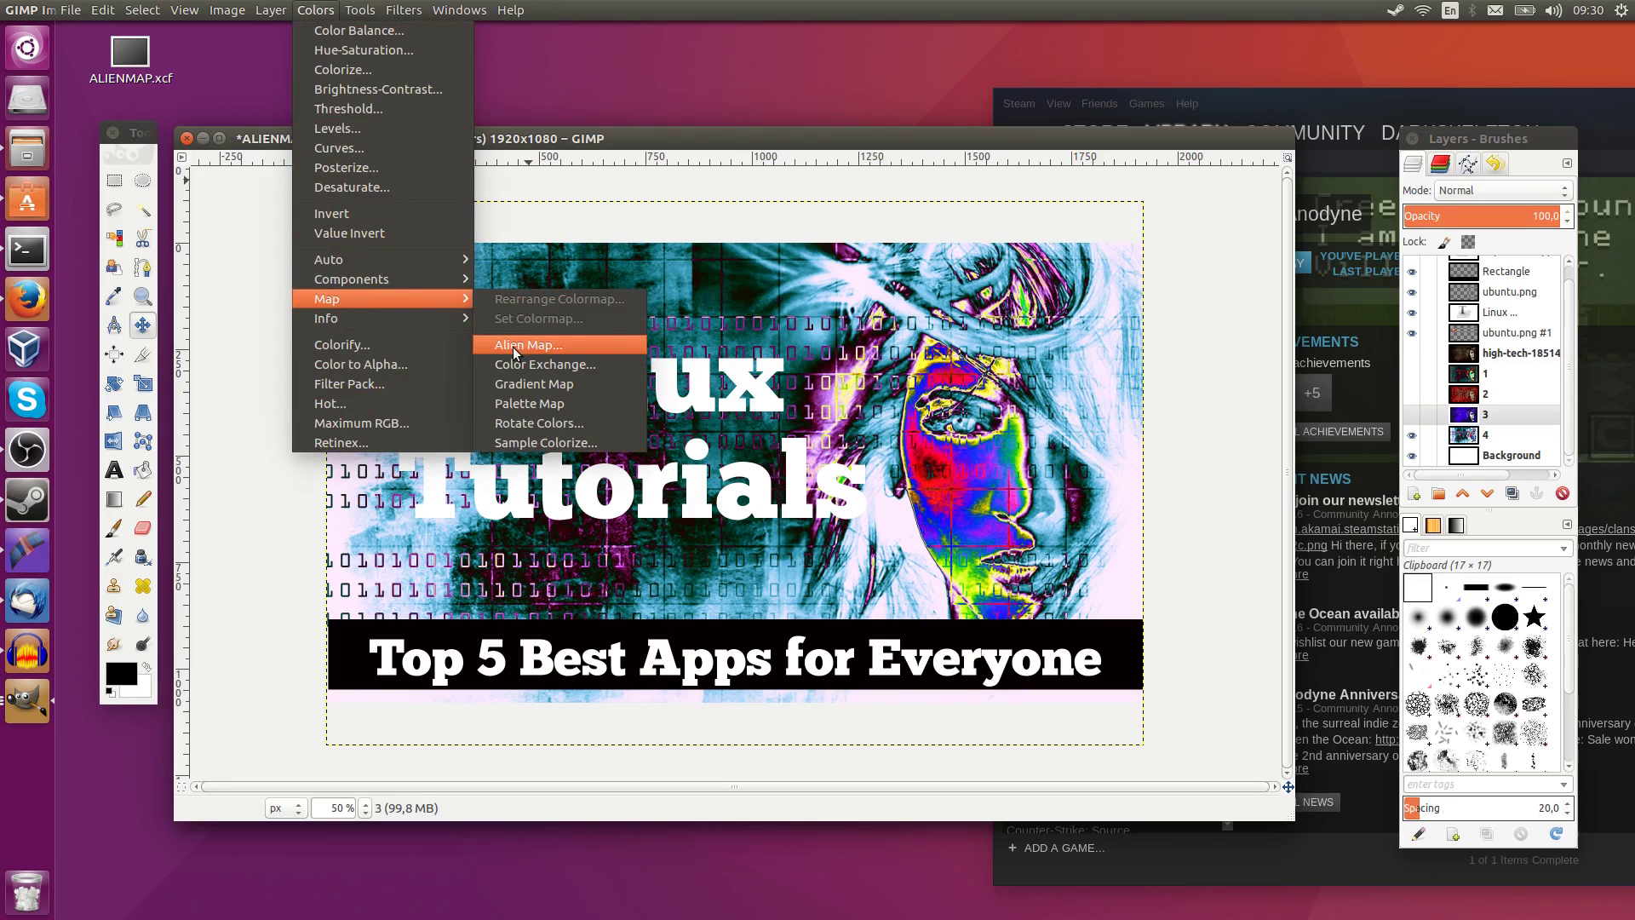
click(1151, 197)
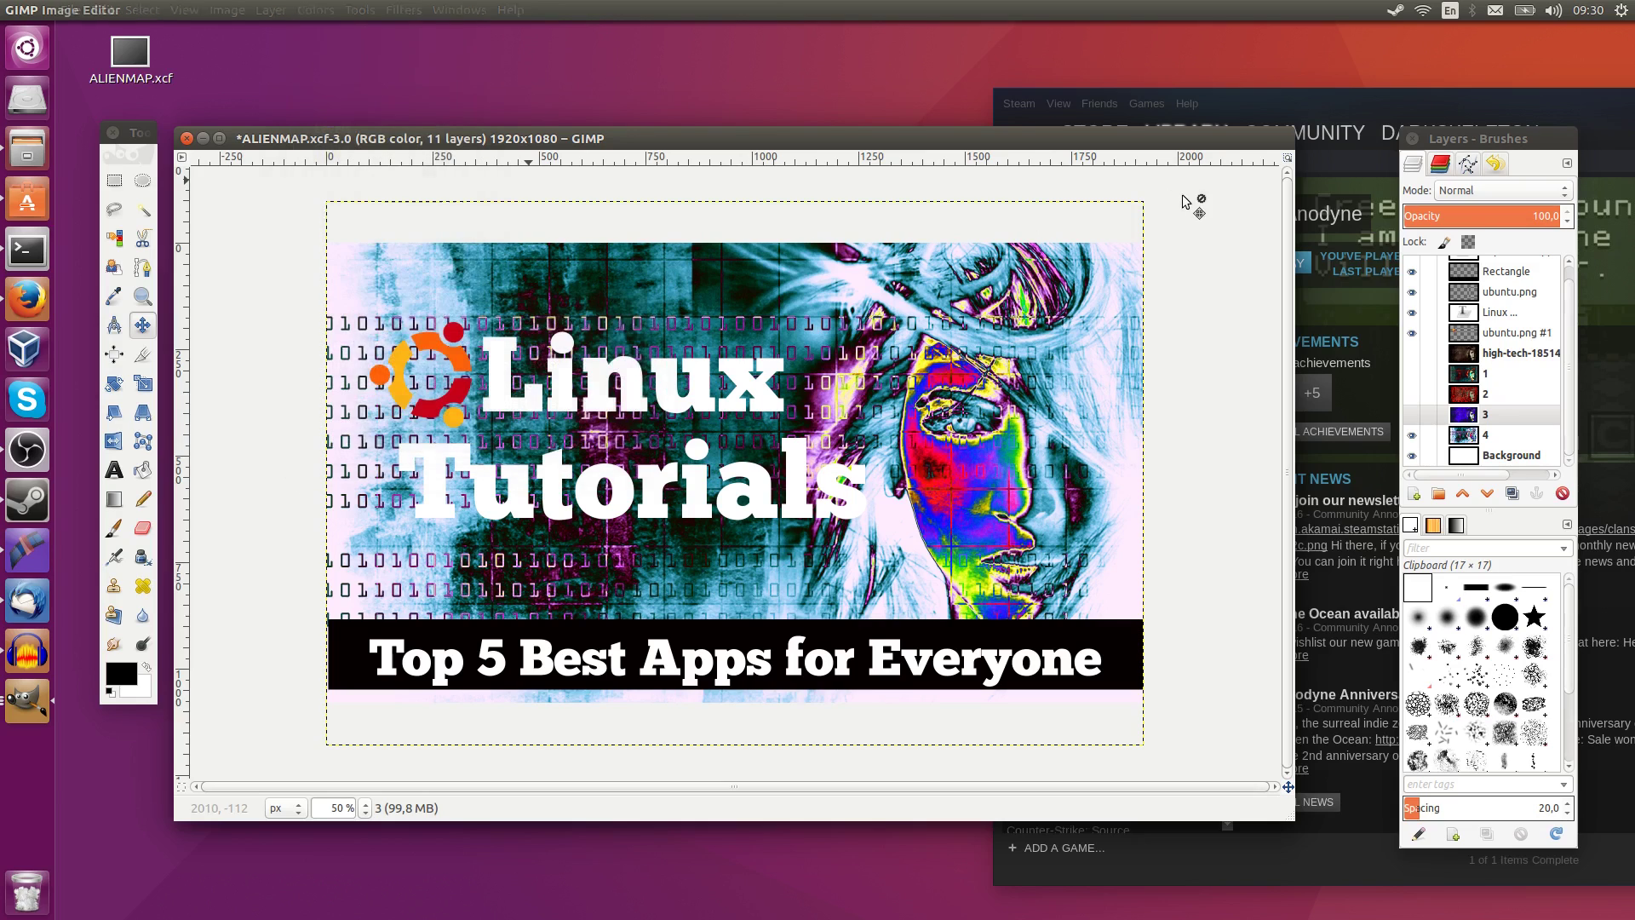